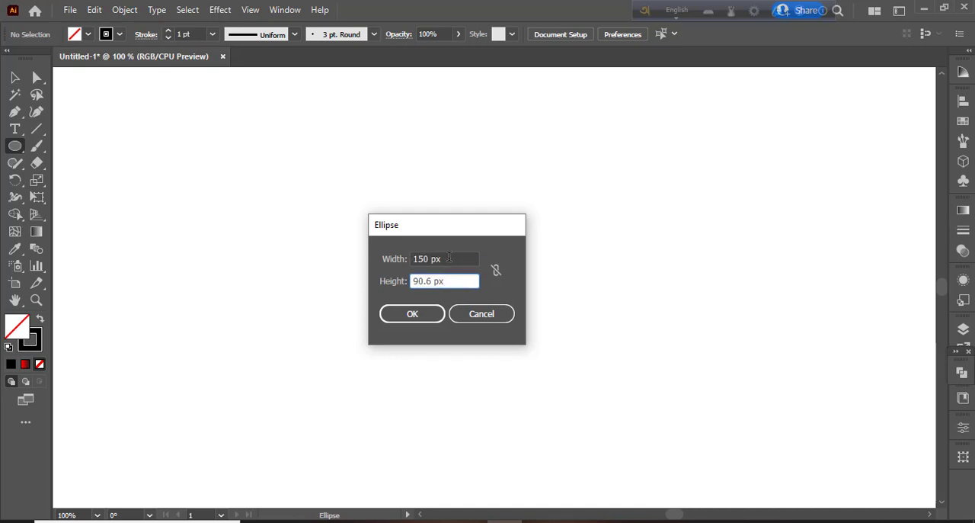
# Create a circle 300 px wide and 300 px high, and move it to the middle of the canvas.
pyautogui.moveTo(448, 259); pyautogui.dragTo(381, 264)
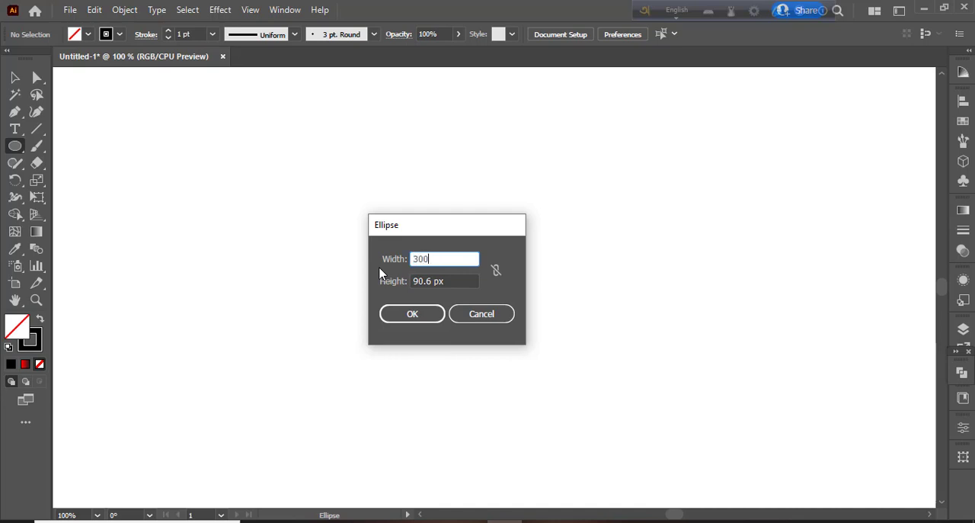
pyautogui.moveTo(454, 283); pyautogui.dragTo(373, 285)
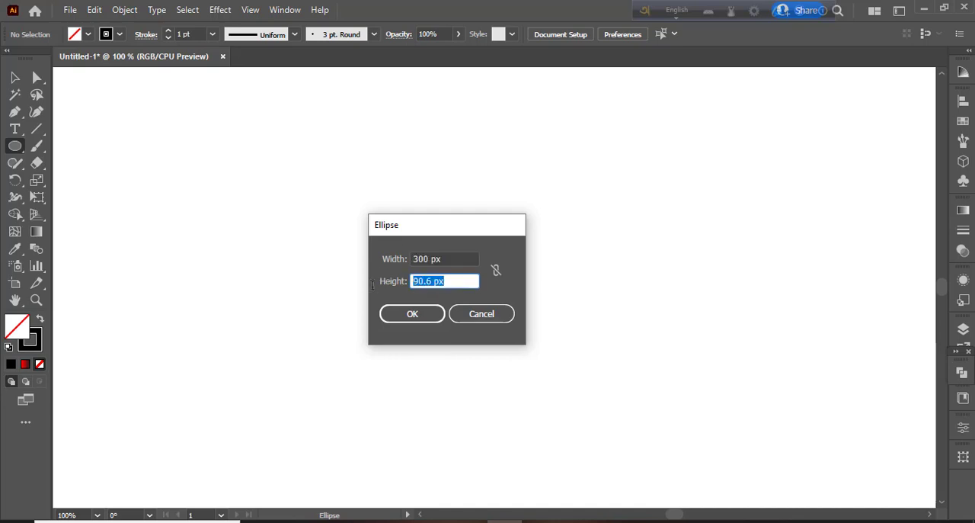
pyautogui.write('300')
pyautogui.press('Return')
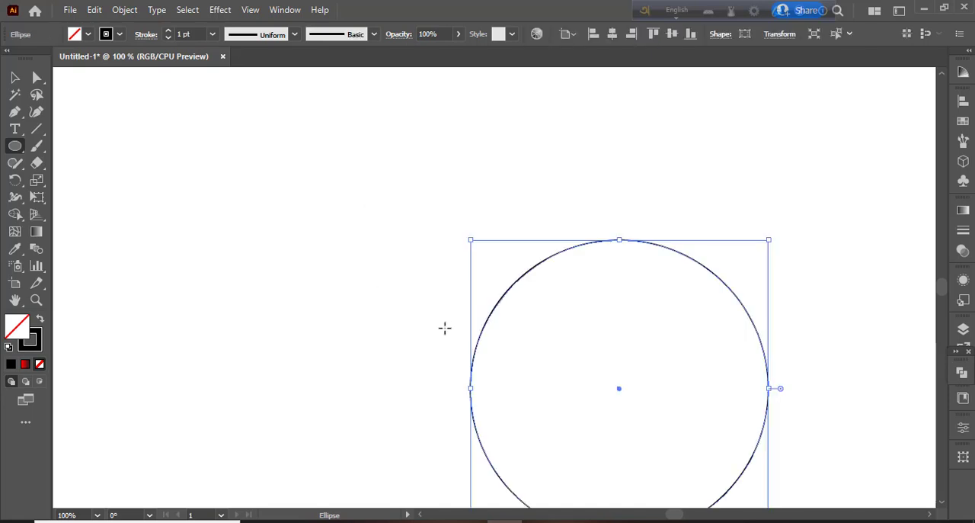
pyautogui.press('v')
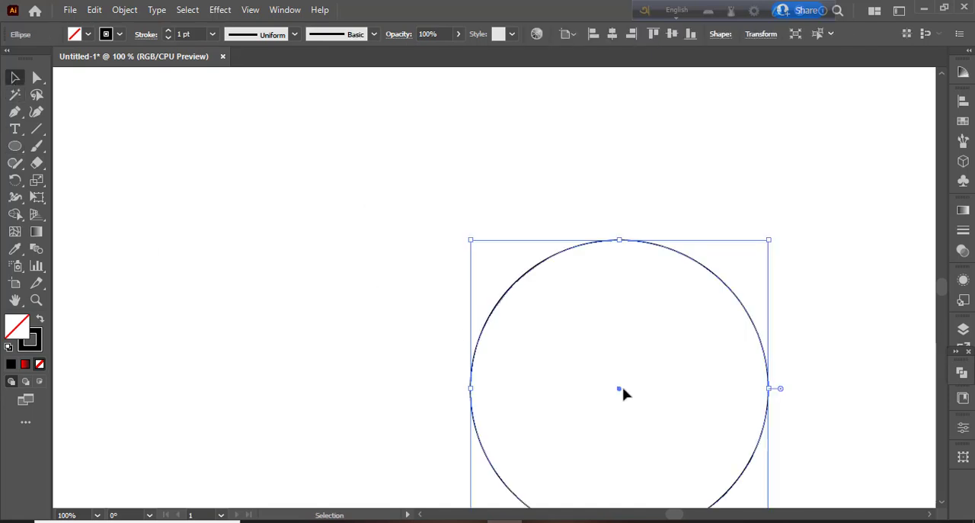
pyautogui.moveTo(623, 394); pyautogui.dragTo(481, 262)
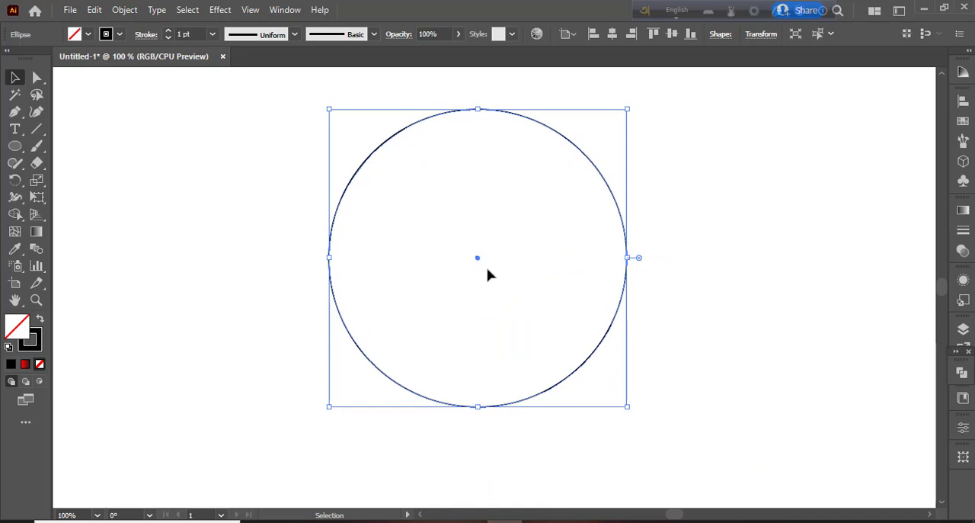
# Create a second circle 100 px wide and 100 px high in the empty area beside the large circle.
pyautogui.click(15, 146)
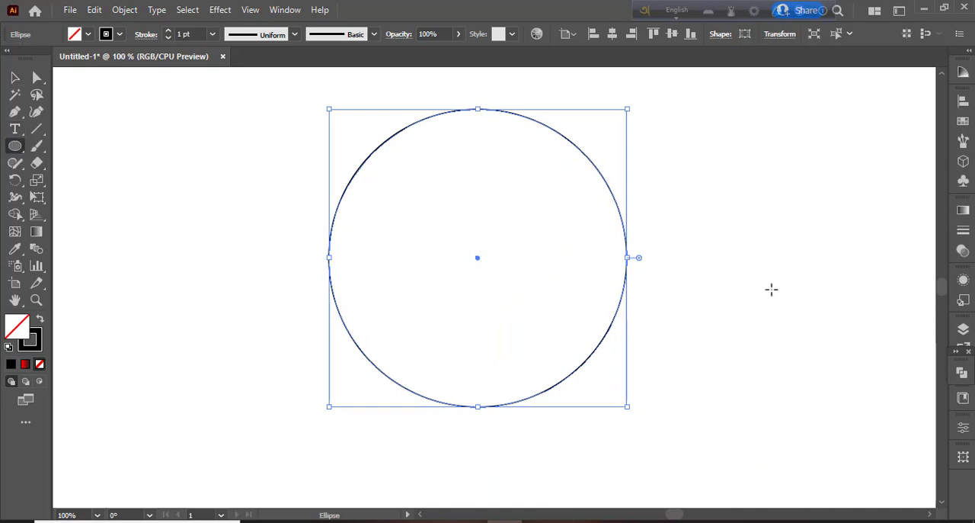
pyautogui.click(753, 211)
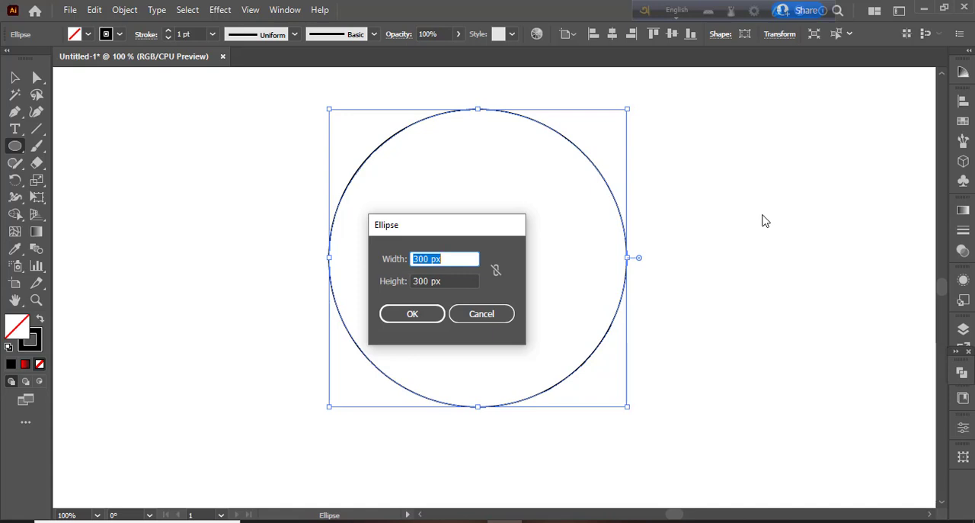
pyautogui.write('100')
pyautogui.press('Tab')
pyautogui.write('1')
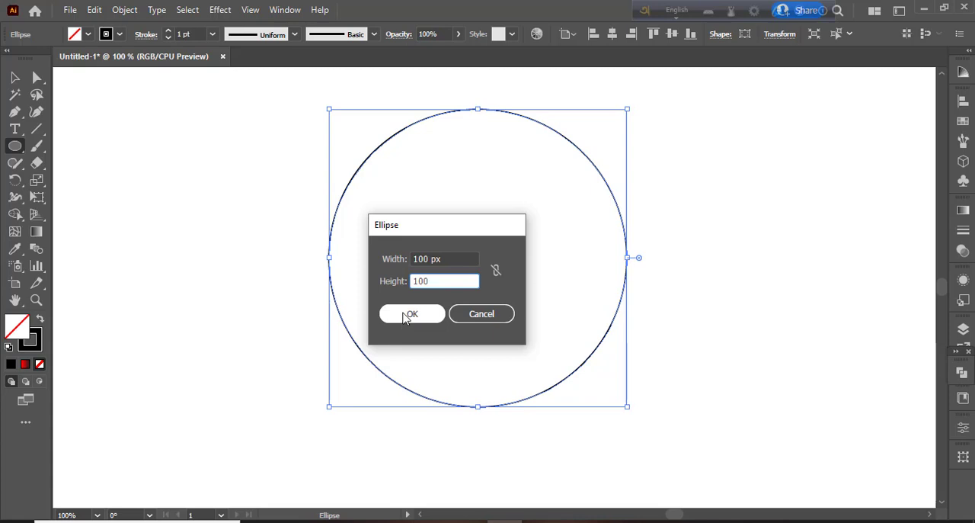
pyautogui.click(410, 315)
pyautogui.click(16, 77)
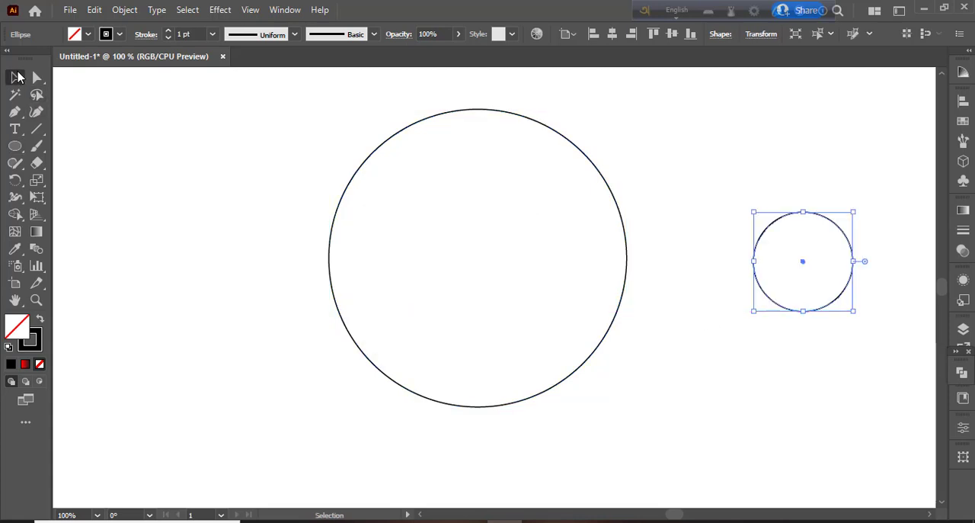
pyautogui.click(75, 170)
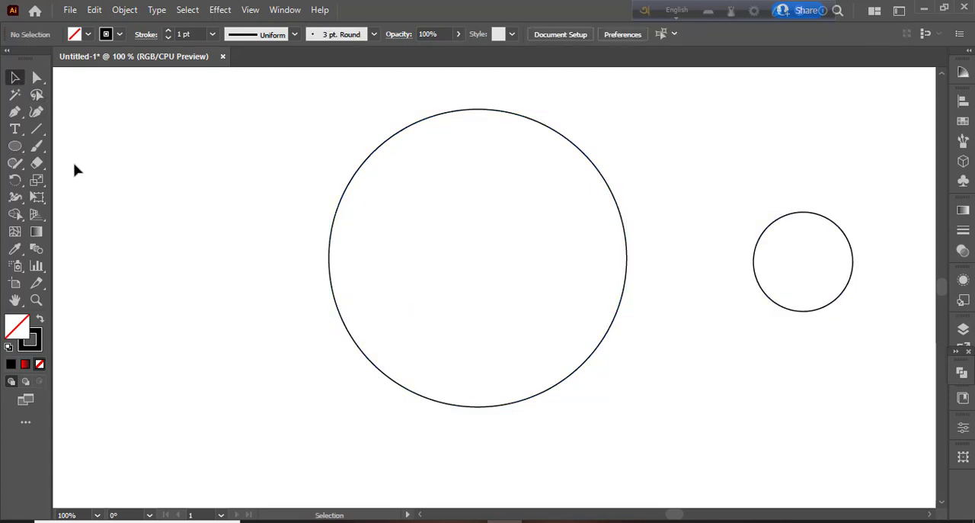
# Move the small circle inside the large circle so that it touches the large circle's left edge.
pyautogui.click(792, 219)
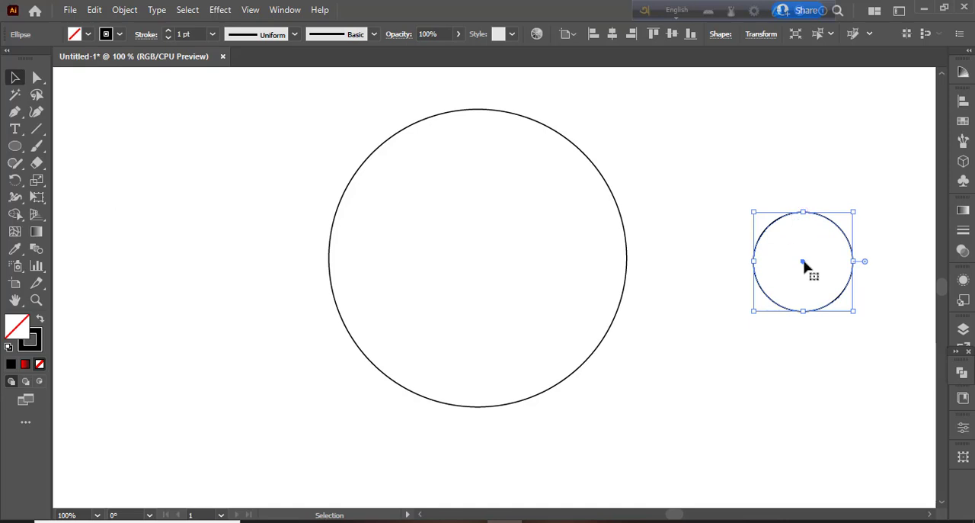
pyautogui.moveTo(803, 262); pyautogui.dragTo(378, 262)
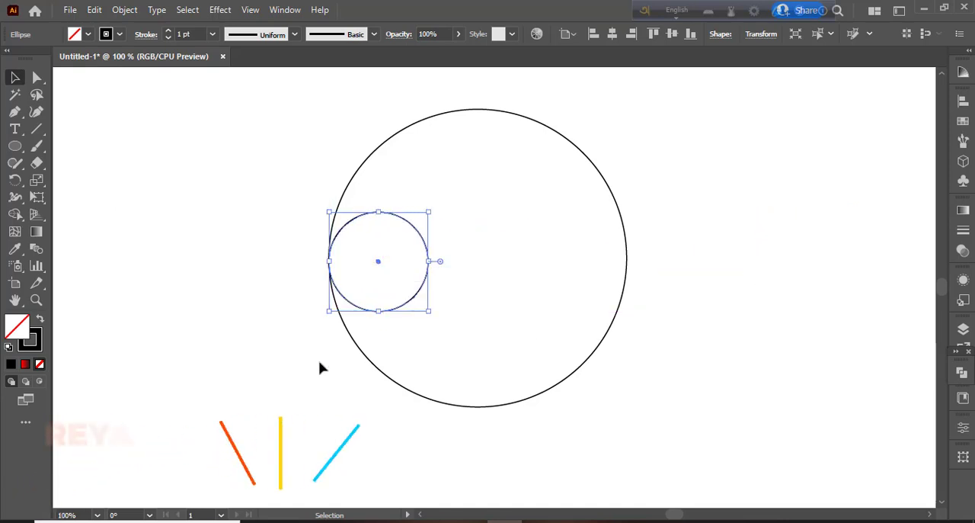
pyautogui.click(316, 403)
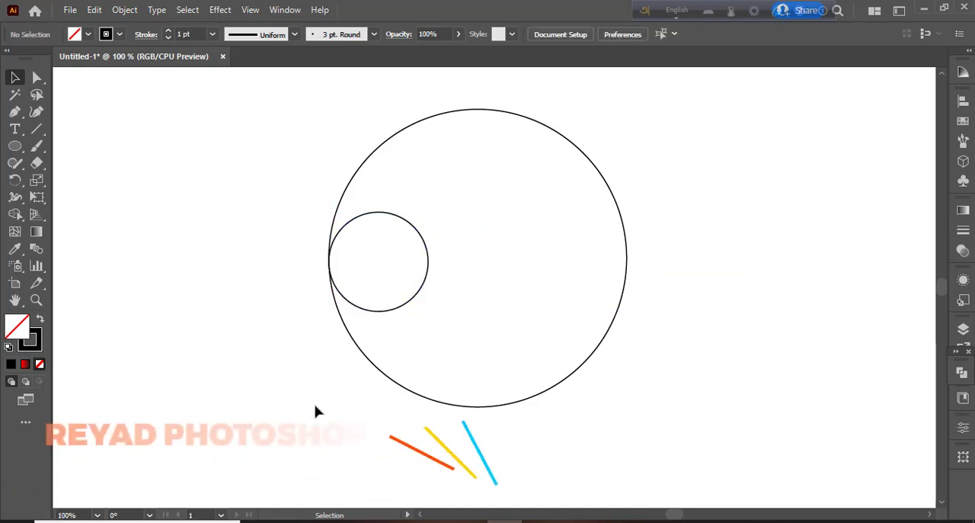
# Duplicate the small circle twice to form a row of three touching circles across the large circle.
pyautogui.click(429, 268)
pyautogui.moveTo(379, 262); pyautogui.dragTo(577, 265)
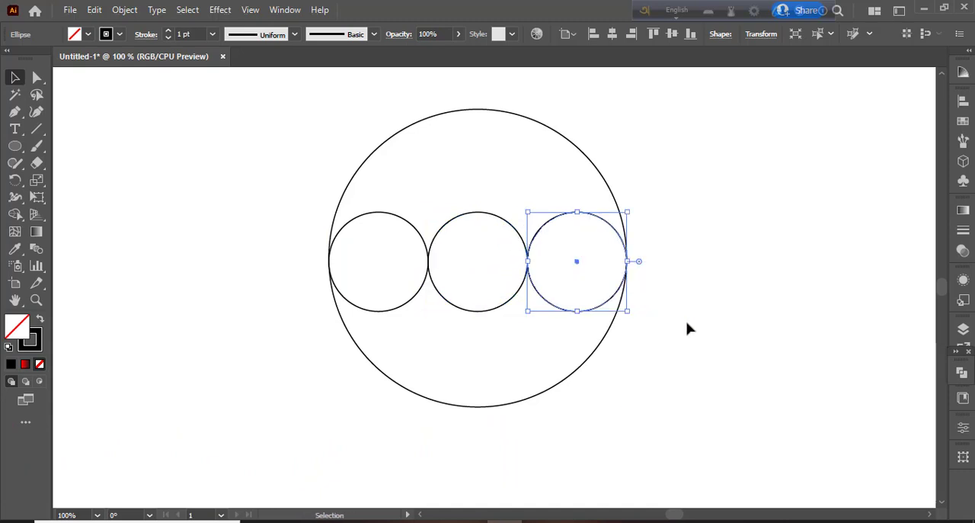
pyautogui.click(687, 329)
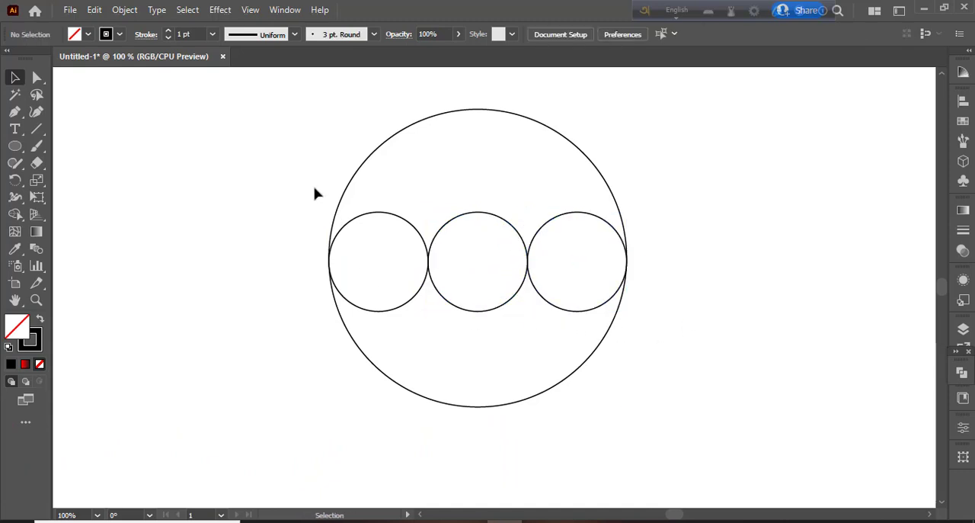
# Paste a copy of the middle small circle in front and scale it proportionally leftward to enclose the left and middle small circles.
pyautogui.click(478, 212)
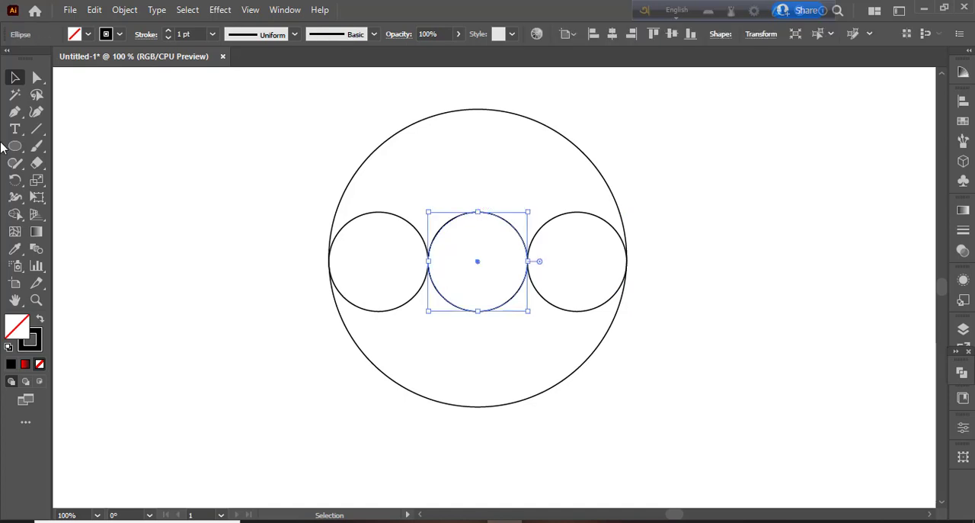
pyautogui.click(96, 10)
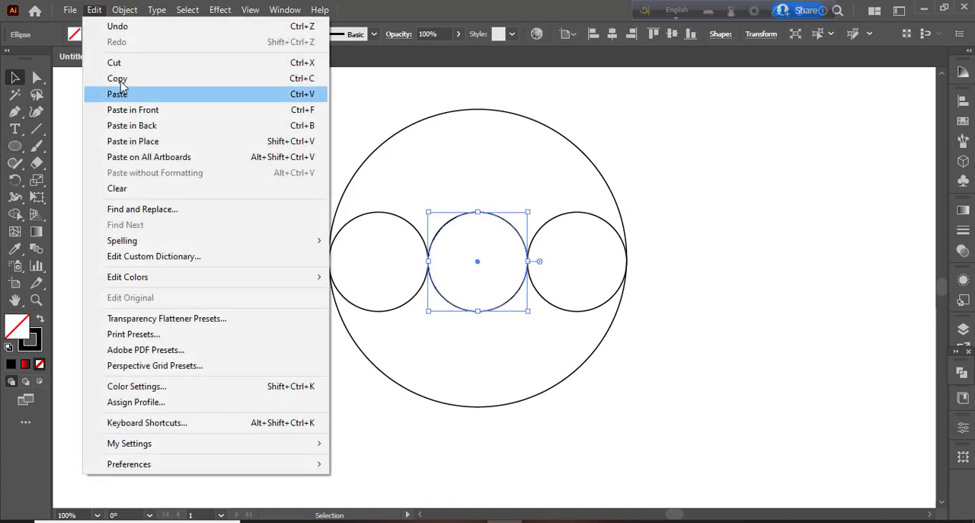
pyautogui.click(118, 80)
pyautogui.click(94, 10)
pyautogui.click(122, 110)
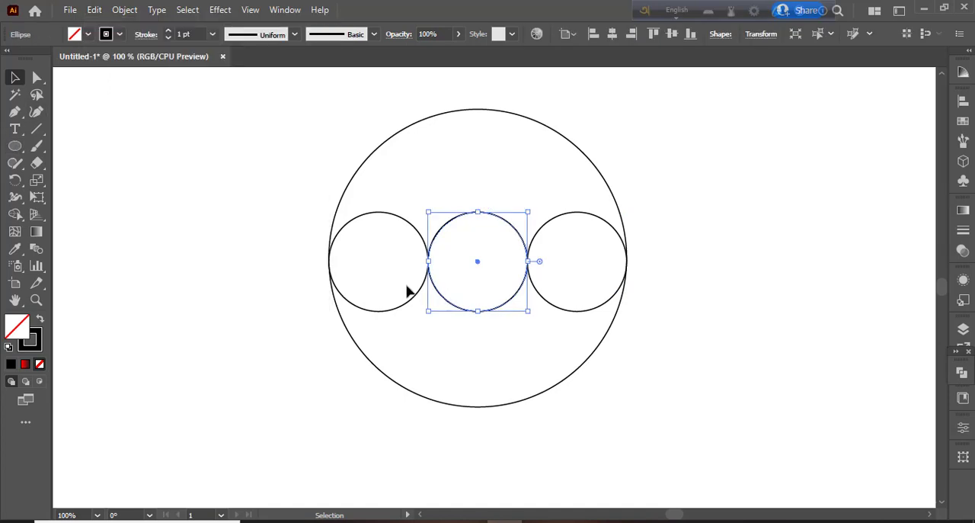
pyautogui.moveTo(429, 262); pyautogui.dragTo(332, 261)
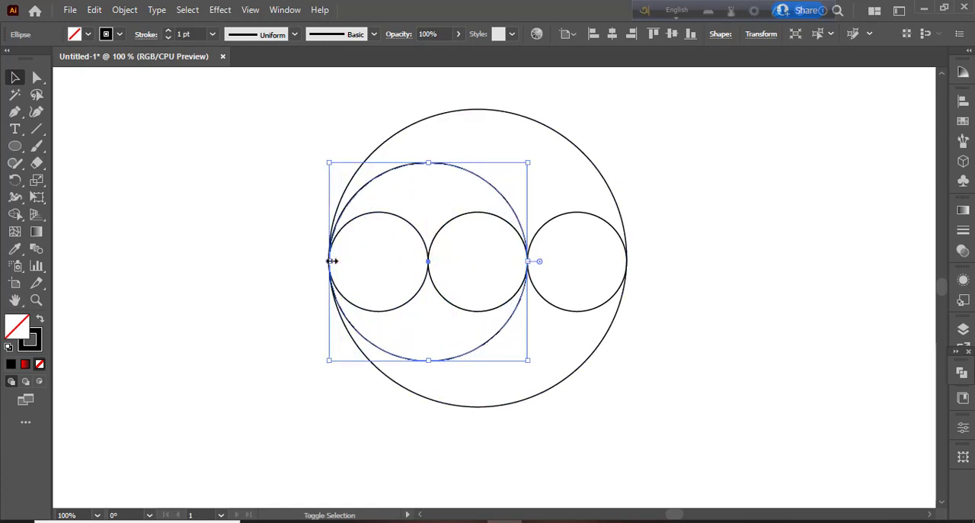
# Paste another copy of the middle small circle in front and scale it proportionally rightward to enclose the middle and right small circles.
pyautogui.click(501, 217)
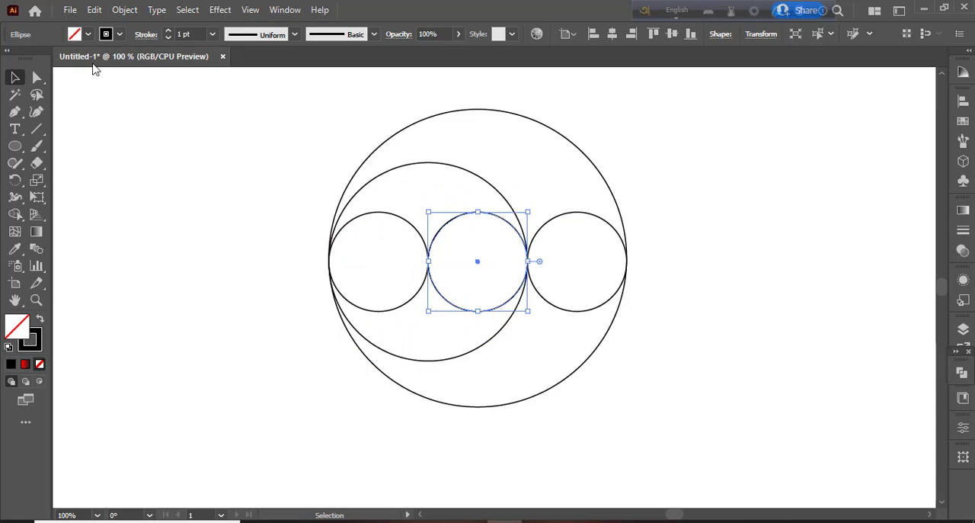
pyautogui.click(96, 11)
pyautogui.click(122, 77)
pyautogui.click(95, 11)
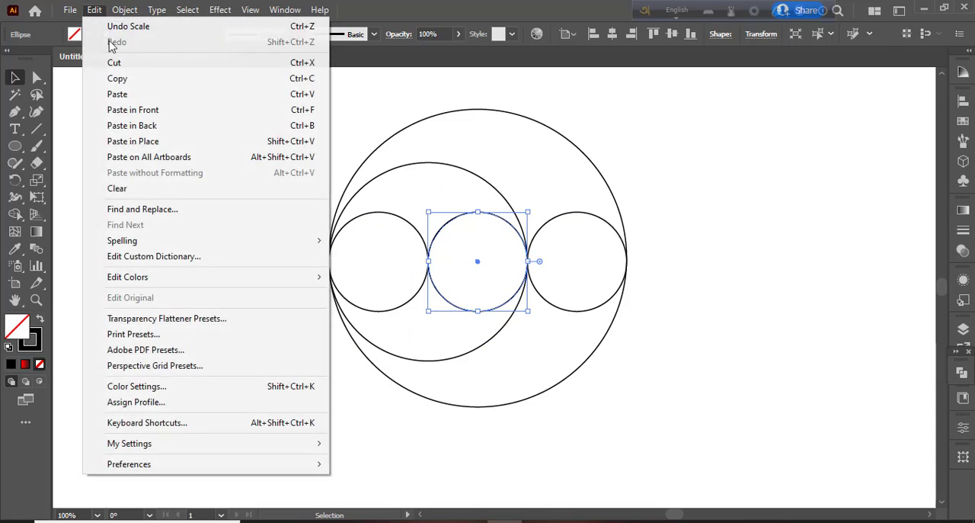
pyautogui.click(154, 113)
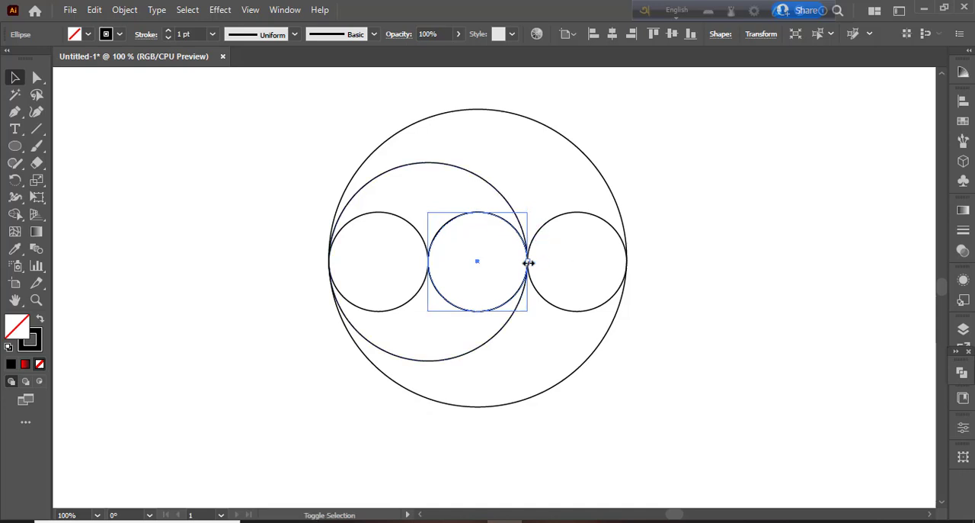
pyautogui.moveTo(529, 261); pyautogui.dragTo(629, 276)
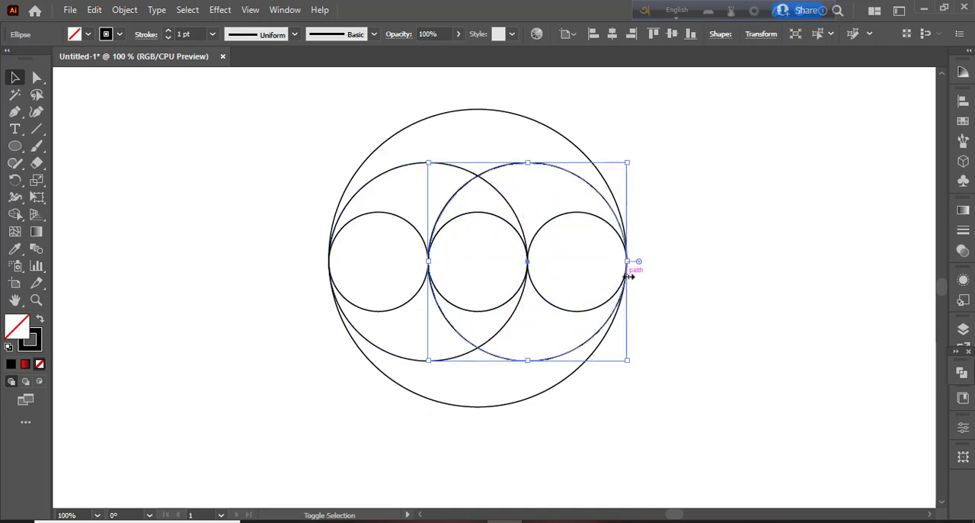
pyautogui.click(126, 240)
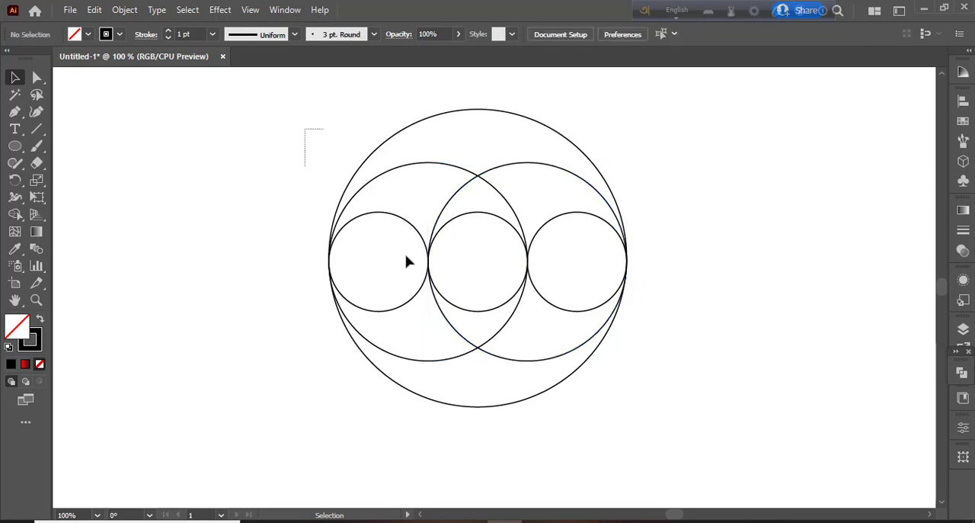
# With all circles selected, use Shape Builder with black fill and no stroke to merge the upper crescent into the right circle and the lower crescent into the left.
pyautogui.moveTo(408, 262); pyautogui.dragTo(646, 402)
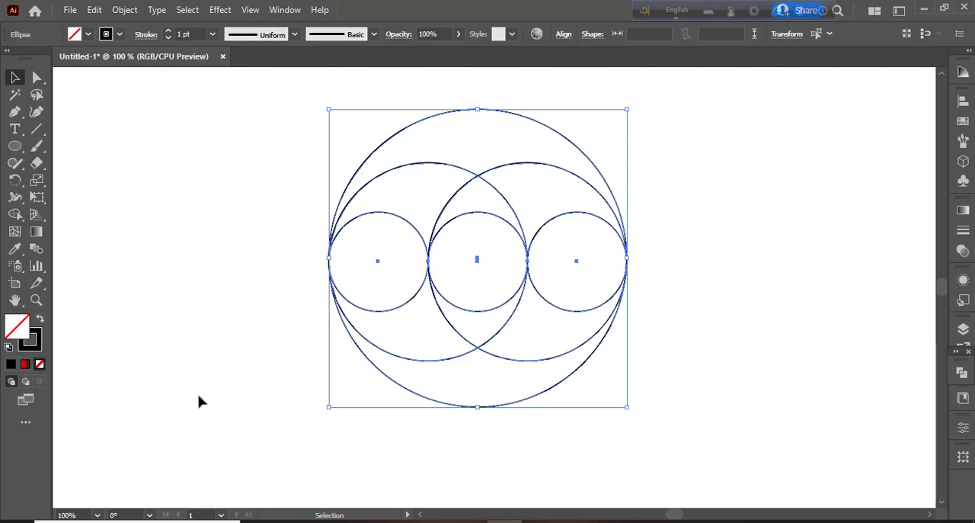
pyautogui.click(20, 217)
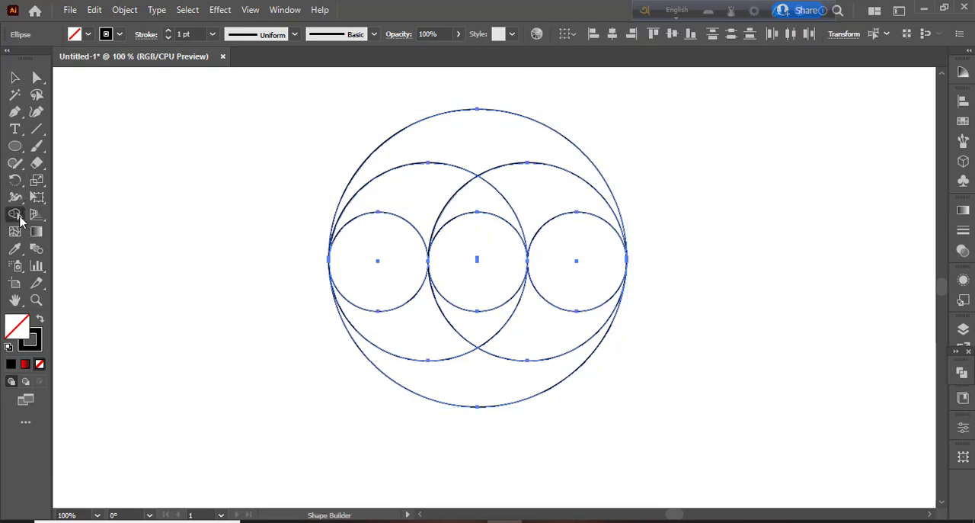
pyautogui.doubleClick(20, 218)
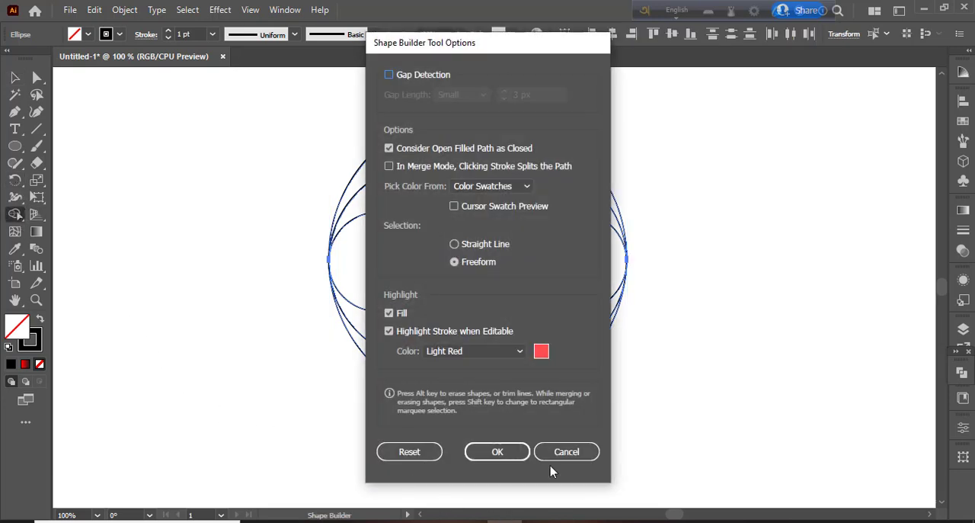
pyautogui.click(511, 462)
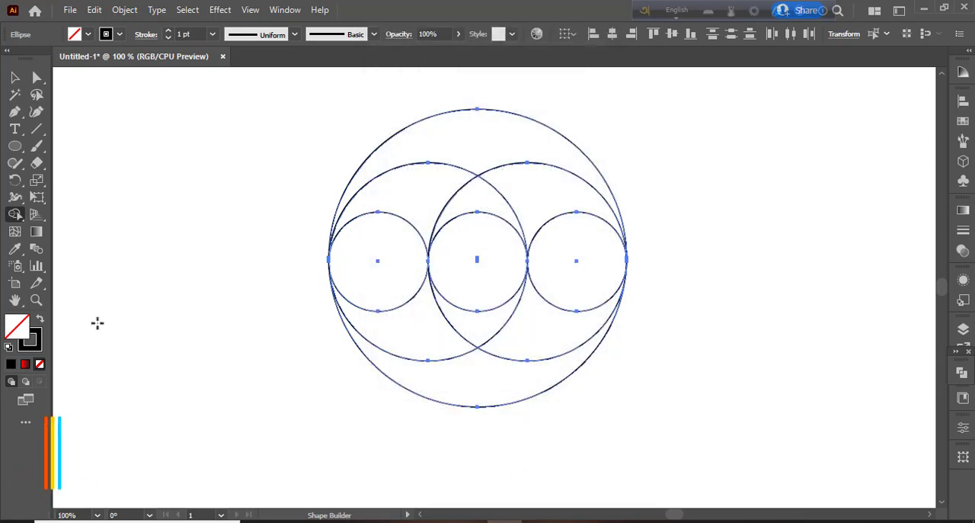
pyautogui.click(39, 317)
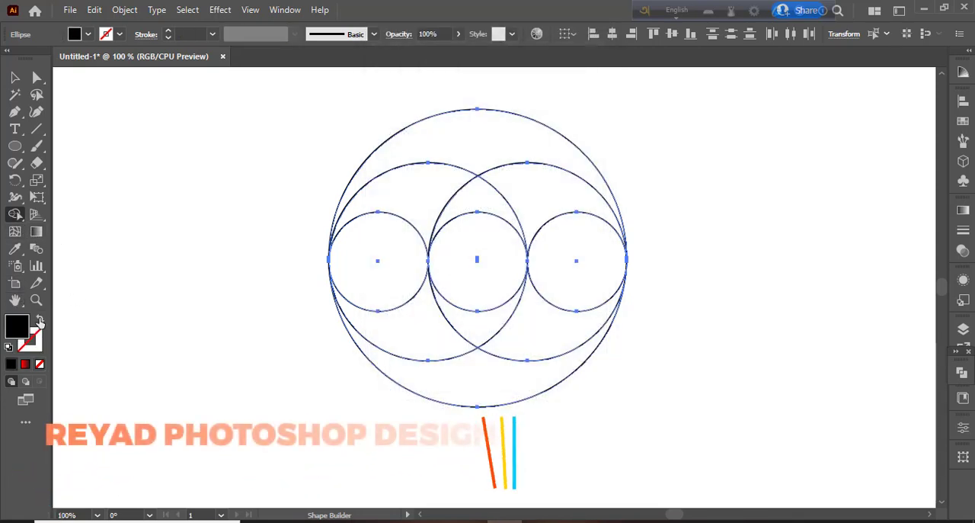
pyautogui.moveTo(466, 138)
pyautogui.mouseDown()
pyautogui.moveTo(557, 198)
pyautogui.moveTo(581, 254)
pyautogui.mouseUp()
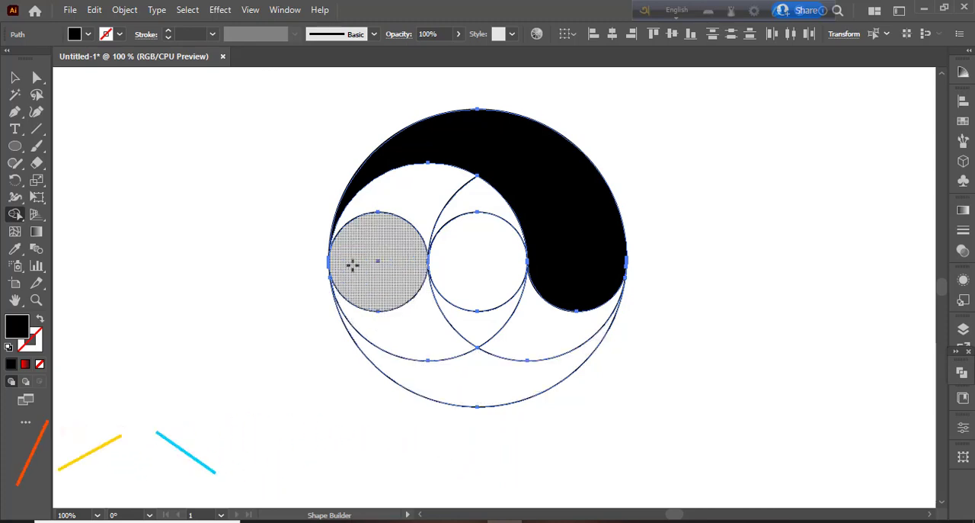
pyautogui.moveTo(352, 264)
pyautogui.mouseDown()
pyautogui.moveTo(401, 350)
pyautogui.moveTo(462, 384)
pyautogui.mouseUp()
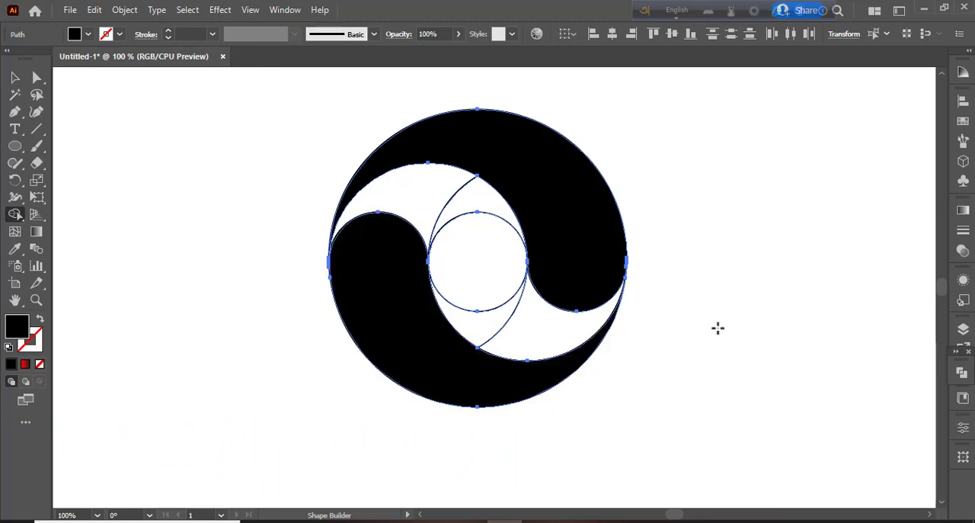
# Use Shape Builder to fill and merge the upper-left gap and the area above the centre circle in black.
pyautogui.hotkey('ctrl', '=')
pyautogui.hotkey('ctrl', '=')
pyautogui.hotkey('ctrl', '=')
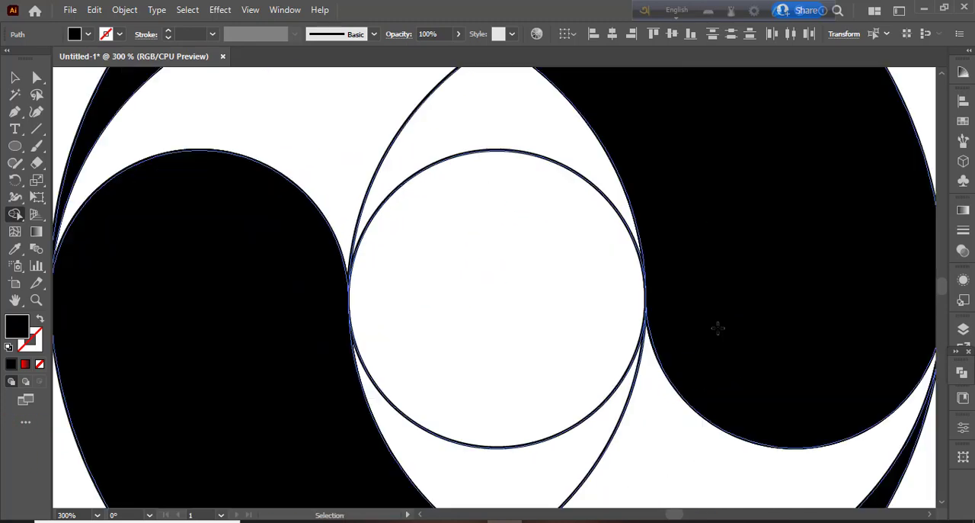
pyautogui.moveTo(730, 310); pyautogui.dragTo(940, 315)
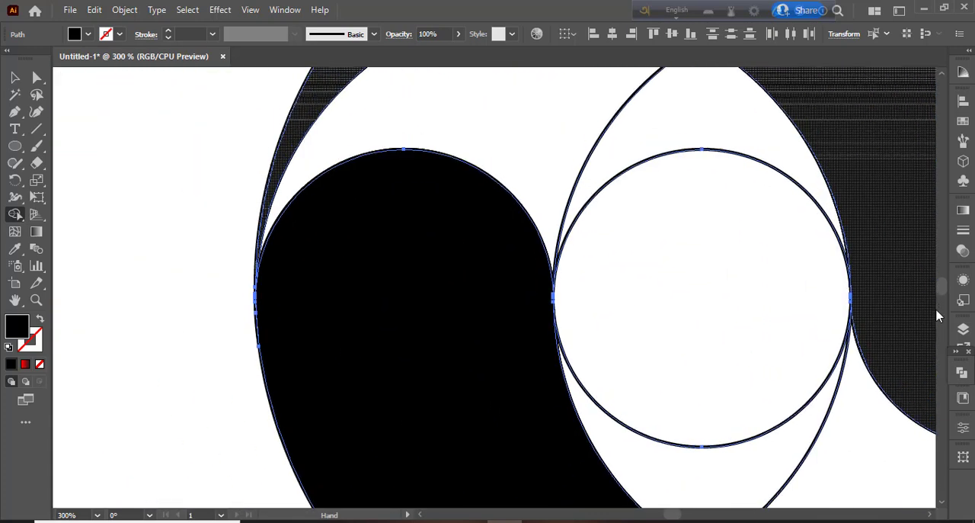
pyautogui.click(364, 122)
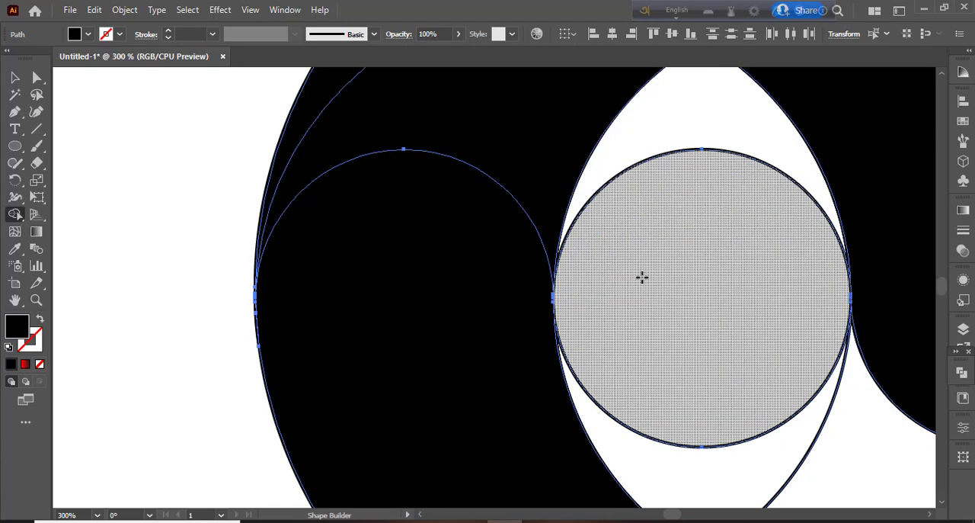
pyautogui.moveTo(645, 248); pyautogui.dragTo(518, 295)
pyautogui.moveTo(460, 125); pyautogui.dragTo(567, 152)
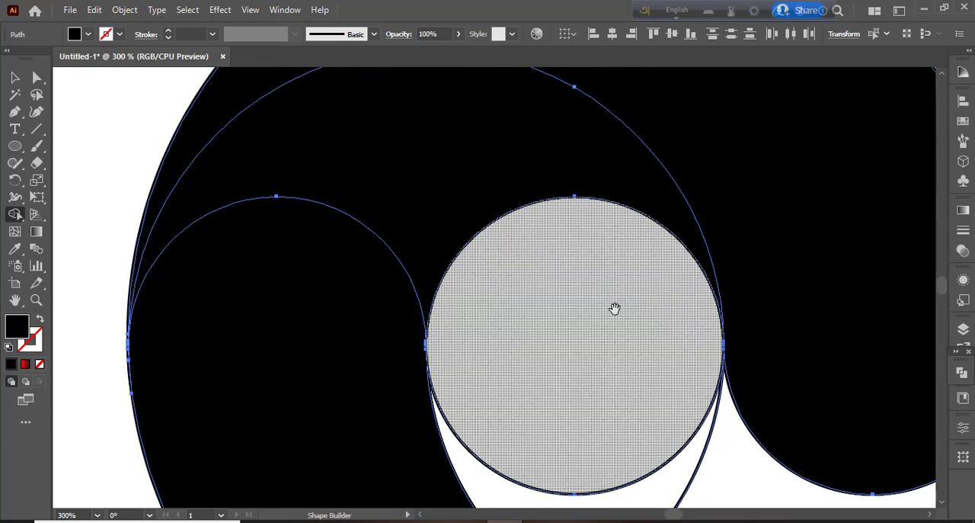
# Use Shape Builder to fill and merge the area below the centre circle in black.
pyautogui.moveTo(678, 437); pyautogui.dragTo(483, 230)
pyautogui.moveTo(420, 317); pyautogui.dragTo(660, 336)
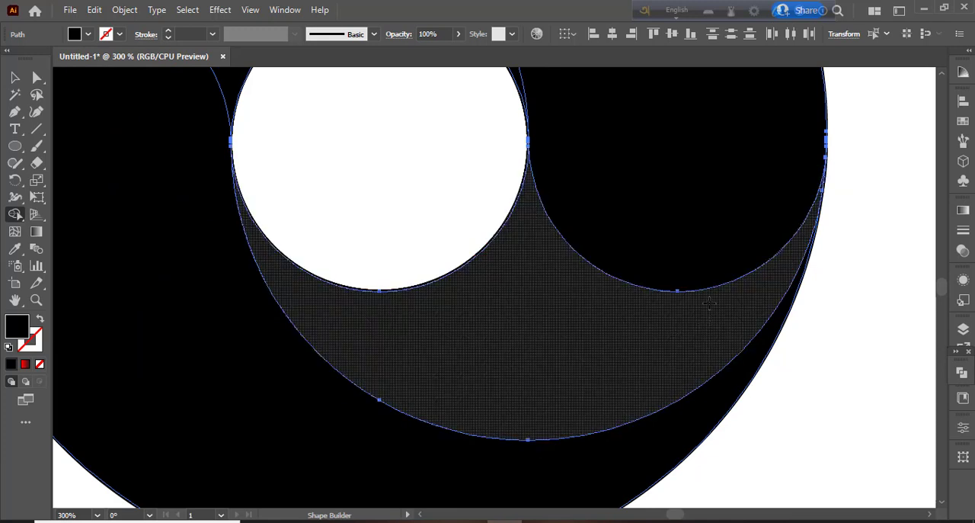
pyautogui.hotkey('ctrl', '1')
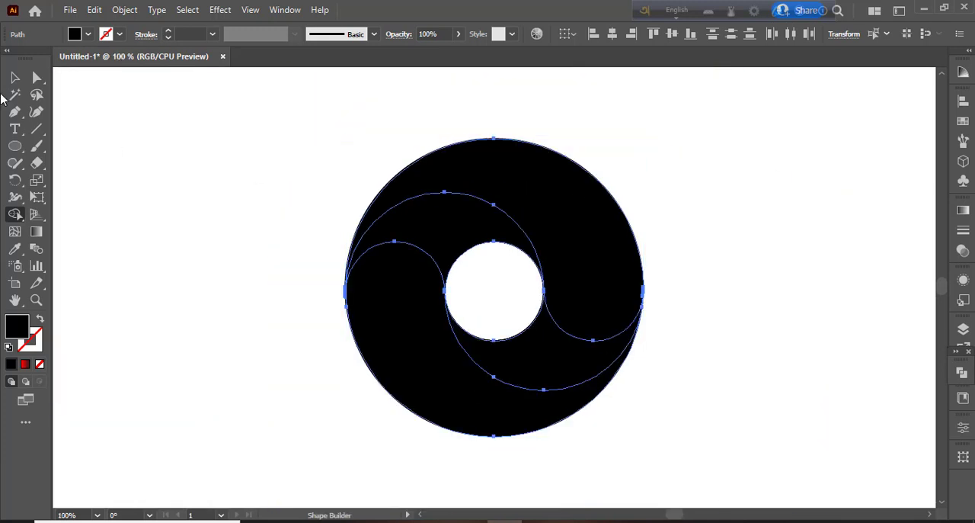
pyautogui.keyDown('alt'); pyautogui.click(506, 309); pyautogui.keyUp('alt')
# Select the four black swirl pieces and move them aside, then delete the two leftover line fragments.
pyautogui.click(15, 77)
pyautogui.click(152, 221)
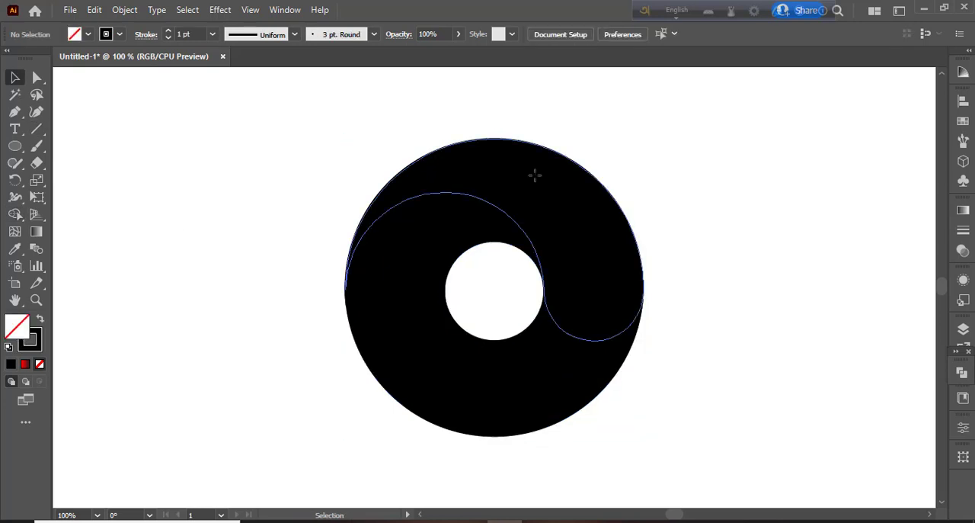
pyautogui.click(477, 229)
pyautogui.keyDown('shift'); pyautogui.click(432, 312); pyautogui.keyUp('shift')
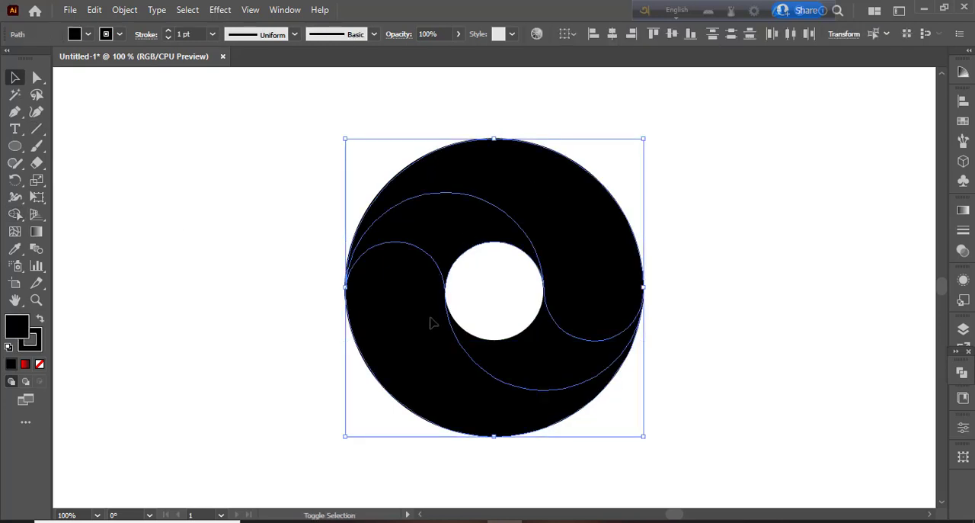
pyautogui.moveTo(567, 369); pyautogui.dragTo(913, 290)
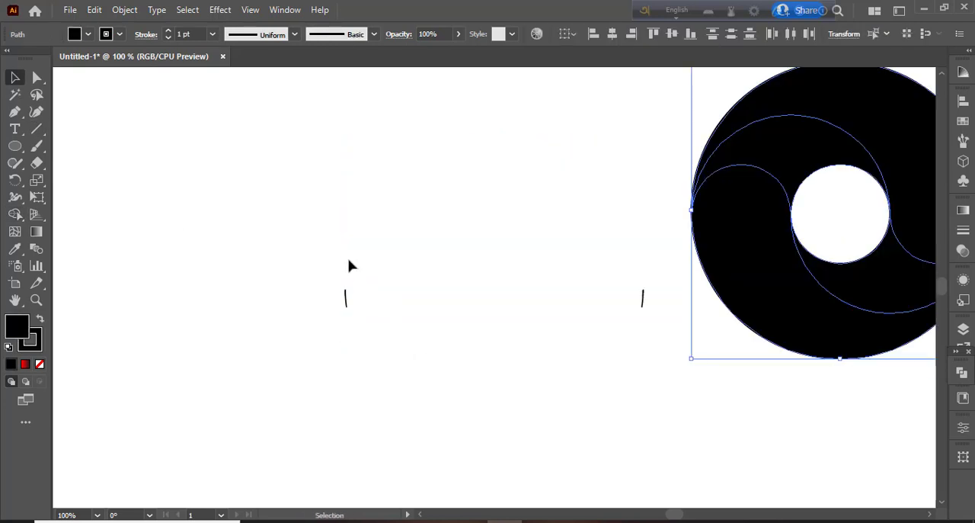
pyautogui.moveTo(286, 243)
pyautogui.mouseDown()
pyautogui.moveTo(579, 360)
pyautogui.moveTo(671, 381)
pyautogui.mouseUp()
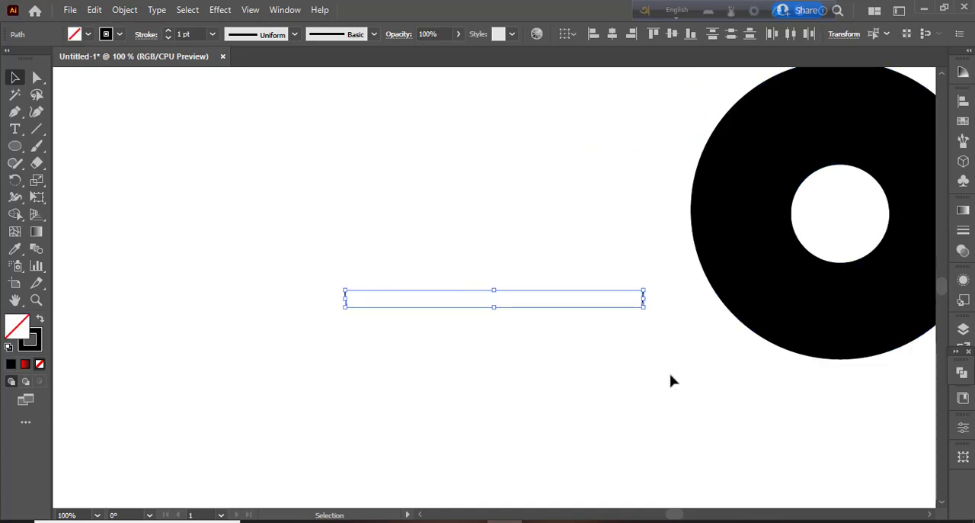
pyautogui.click(671, 381)
# Move the four swirl pieces together back to the middle of the canvas.
pyautogui.moveTo(642, 113); pyautogui.dragTo(892, 370)
pyautogui.moveTo(817, 269); pyautogui.dragTo(594, 414)
pyautogui.click(734, 347)
pyautogui.click(588, 290)
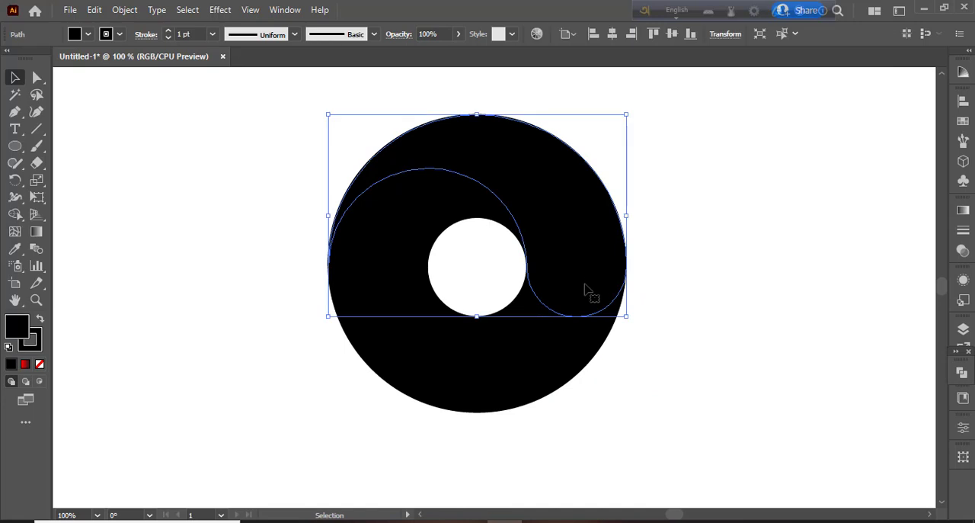
# Remove the stroke from all four swirl pieces, keeping the black fill.
pyautogui.moveTo(218, 135); pyautogui.dragTo(724, 418)
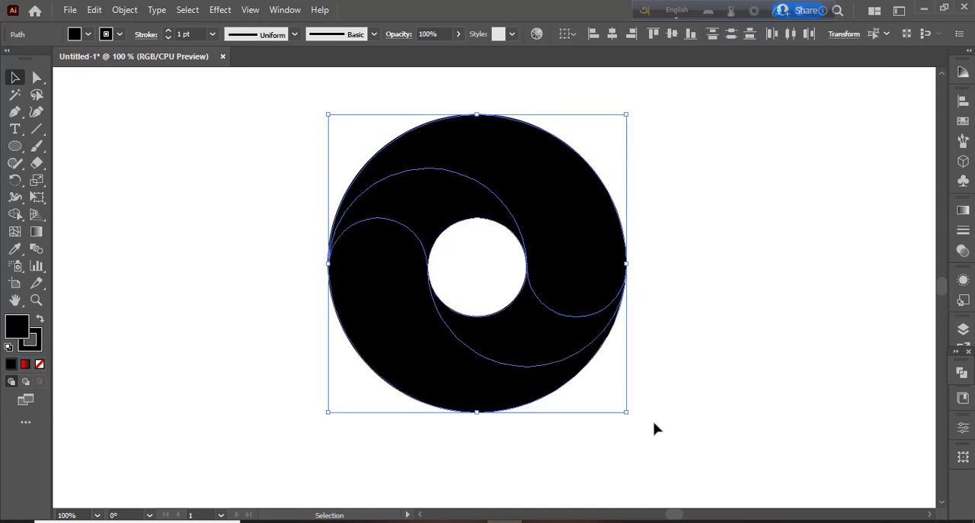
pyautogui.click(38, 344)
pyautogui.click(40, 364)
pyautogui.click(185, 315)
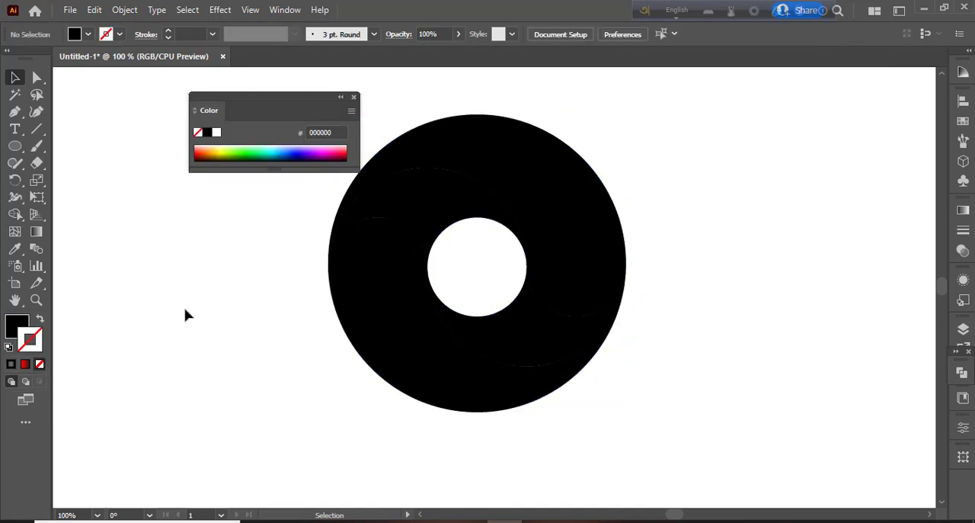
# Fill the upper outer swirl piece with a linear red-to-black gradient, no stroke, with the red stop at 0%.
pyautogui.click(584, 205)
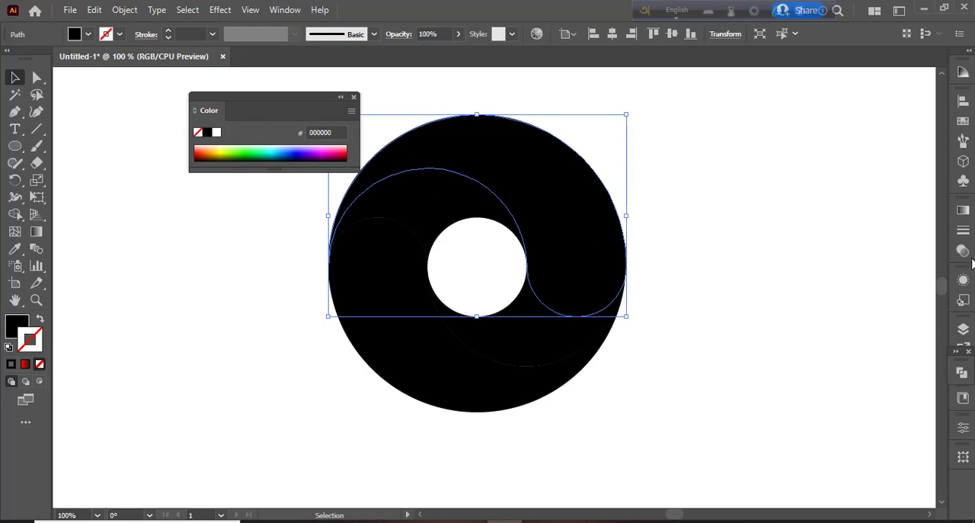
pyautogui.click(964, 213)
pyautogui.click(872, 315)
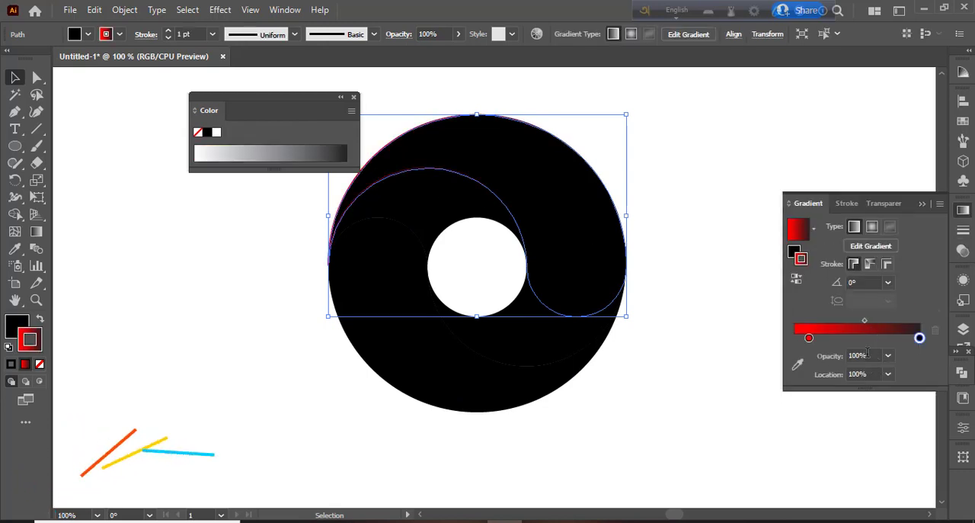
pyautogui.click(40, 319)
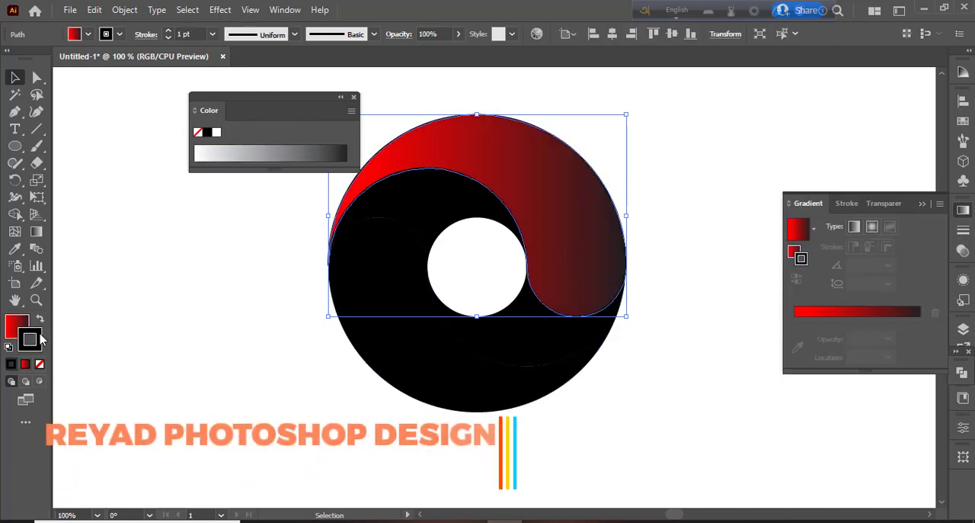
pyautogui.click(40, 363)
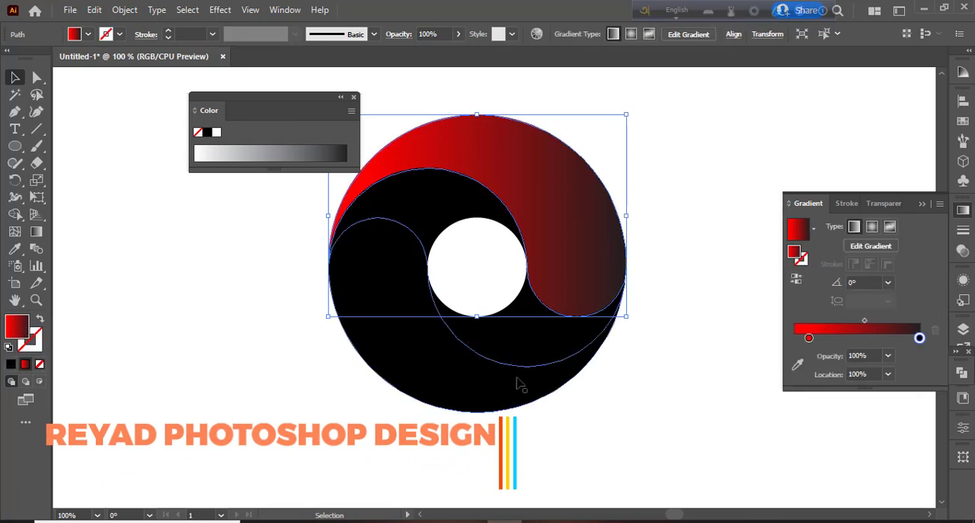
pyautogui.moveTo(809, 339); pyautogui.dragTo(793, 341)
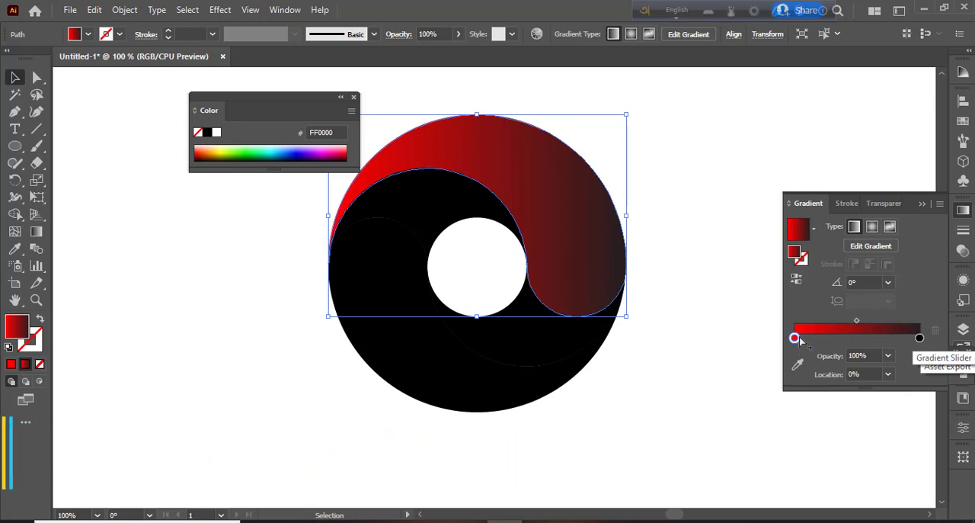
pyautogui.click(685, 370)
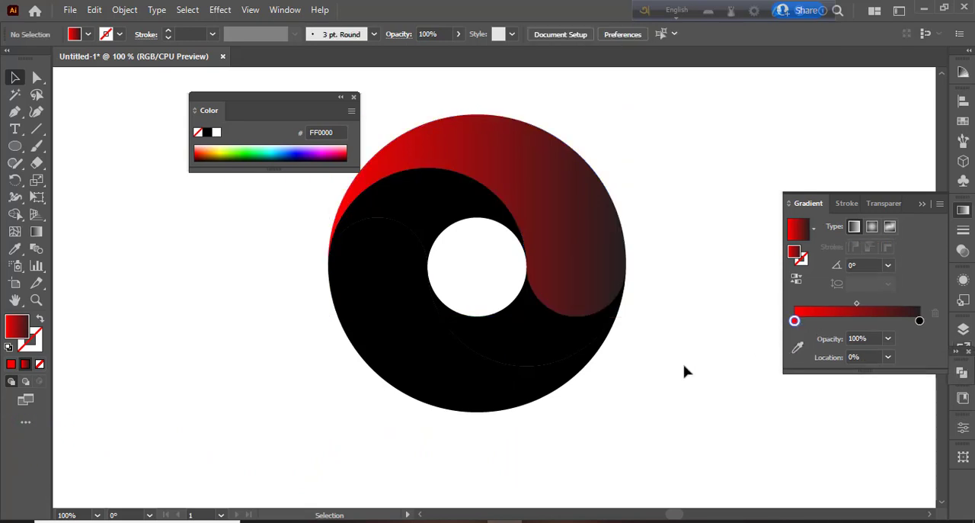
# Apply the same red-to-black gradient to the lower outer piece and the upper inner piece.
pyautogui.click(454, 368)
pyautogui.click(866, 330)
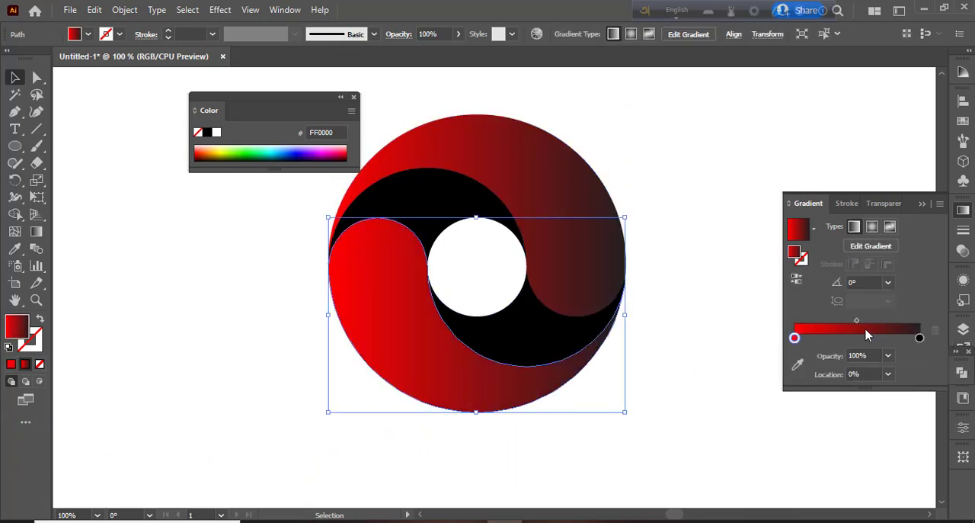
pyautogui.click(731, 355)
pyautogui.click(473, 200)
pyautogui.click(866, 329)
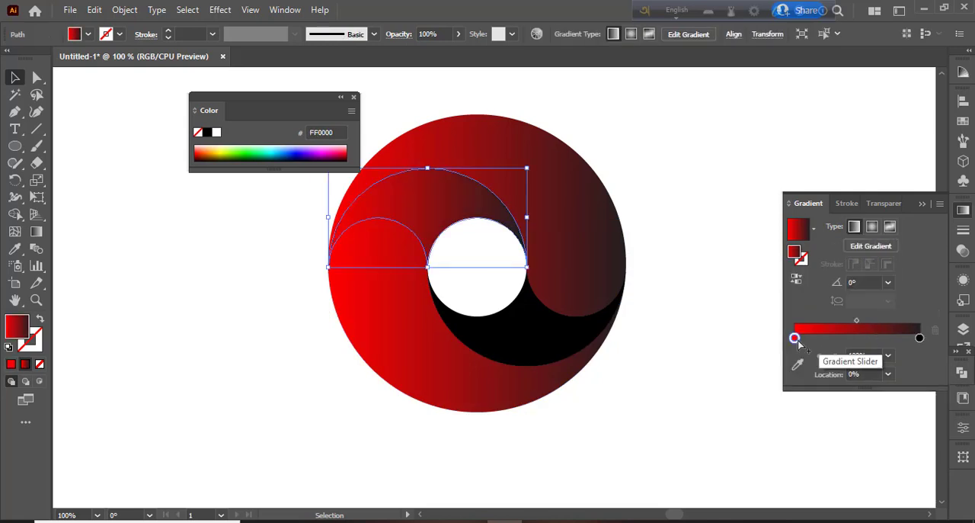
# Change the upper inner piece's starting gradient colour to pink ED1E79 and apply the pink-to-black gradient to the lower inner piece.
pyautogui.doubleClick(798, 337)
pyautogui.moveTo(799, 339); pyautogui.dragTo(800, 352)
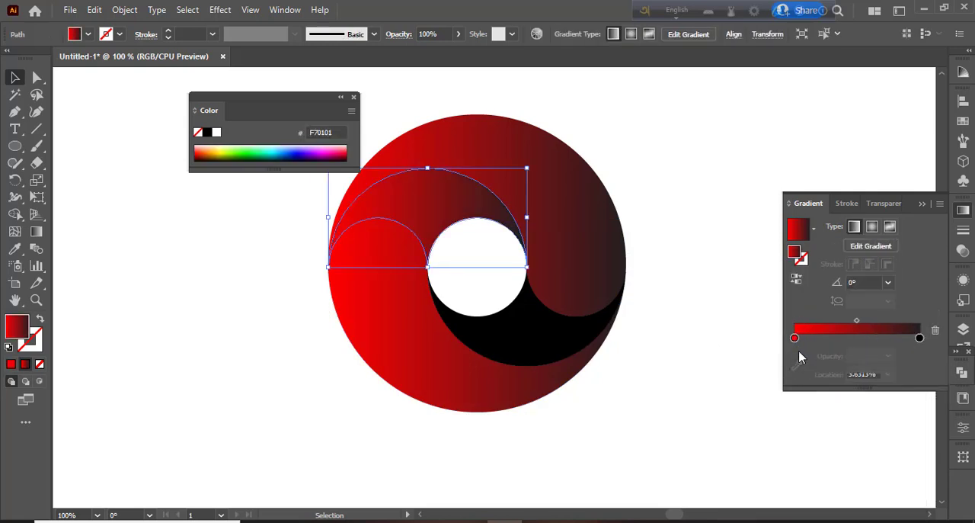
pyautogui.doubleClick(794, 338)
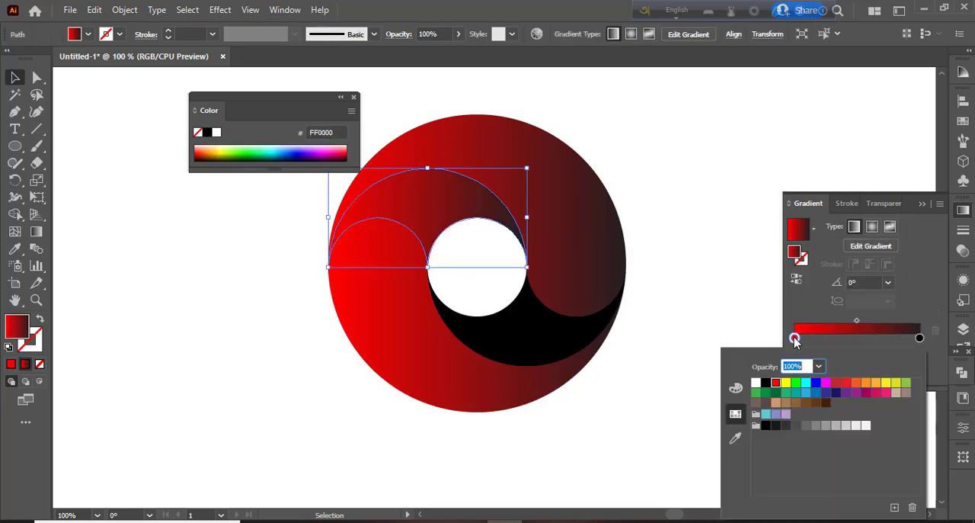
pyautogui.click(885, 393)
pyautogui.click(544, 339)
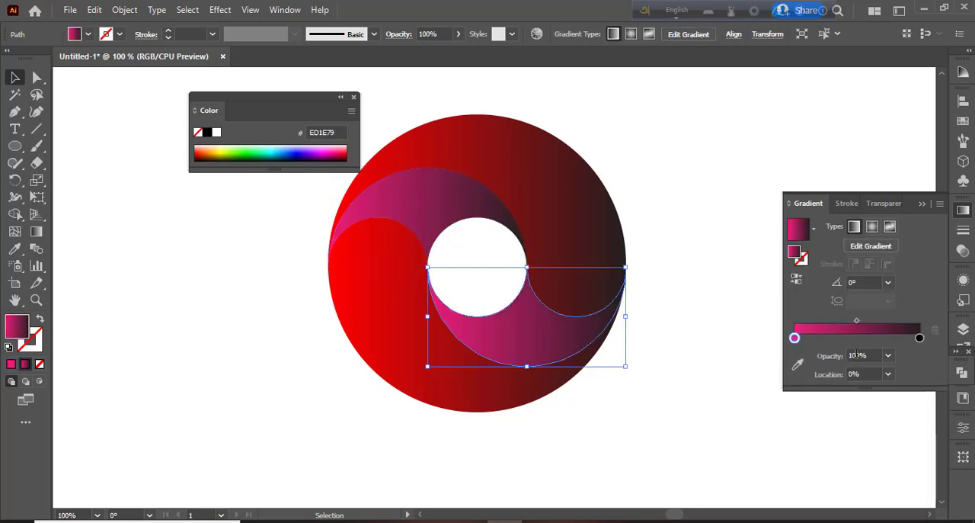
pyautogui.click(729, 382)
pyautogui.click(354, 96)
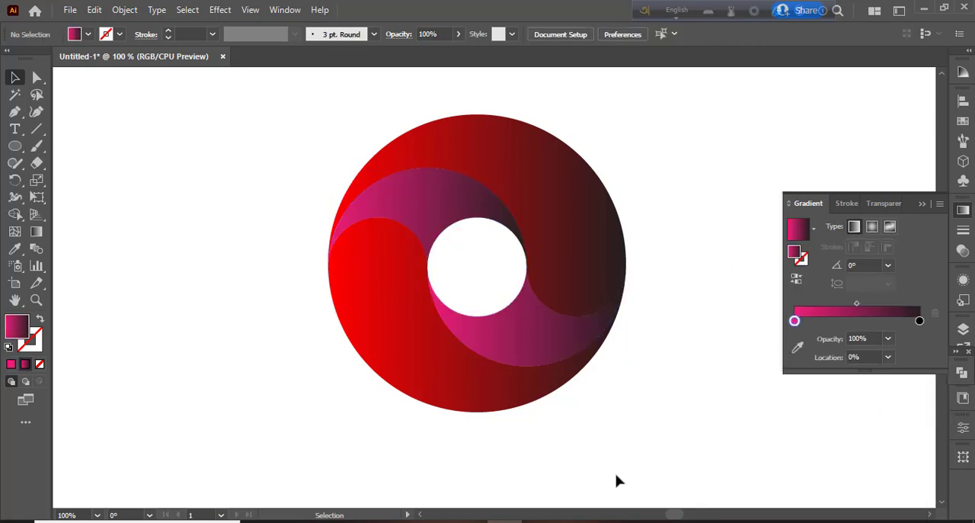
# Recolour the upper outer piece's gradient to run from blue to teal.
pyautogui.click(540, 254)
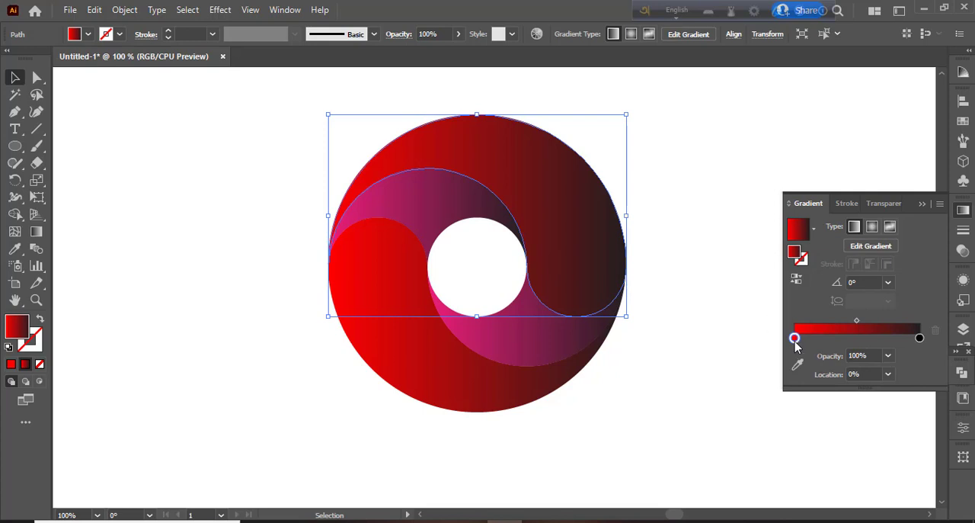
pyautogui.doubleClick(794, 340)
pyautogui.click(817, 393)
pyautogui.doubleClick(919, 337)
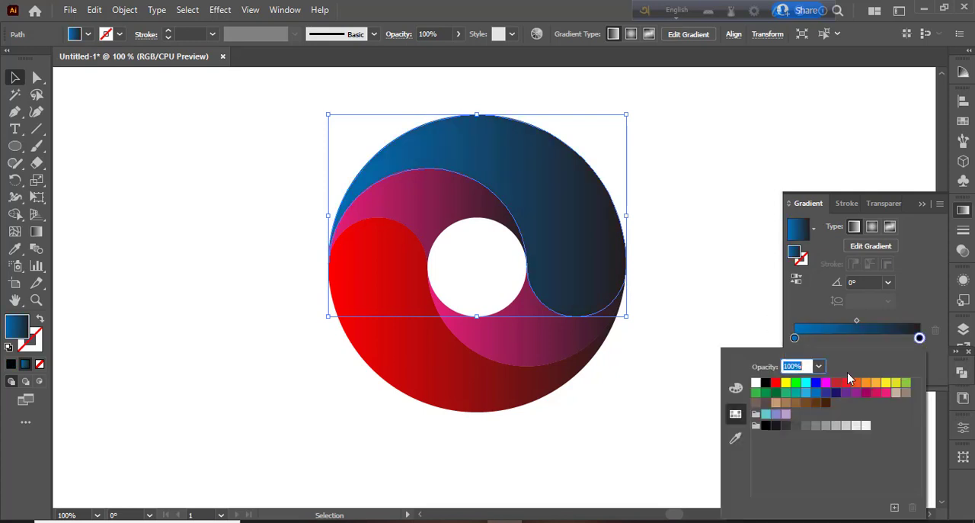
pyautogui.click(831, 393)
pyautogui.click(800, 393)
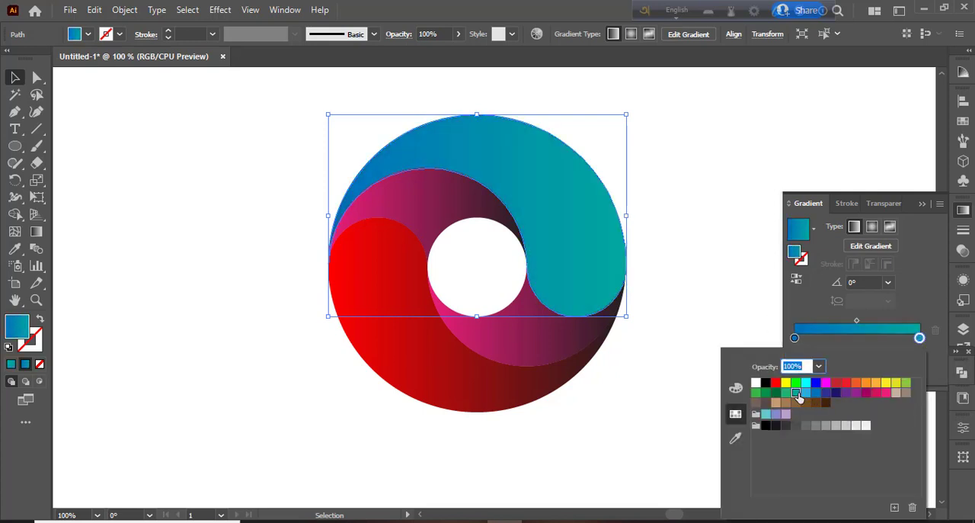
pyautogui.click(725, 299)
# Recolour the upper inner piece's gradient from teal (R=0 G=169 B=157) to dark green.
pyautogui.click(469, 190)
pyautogui.doubleClick(794, 337)
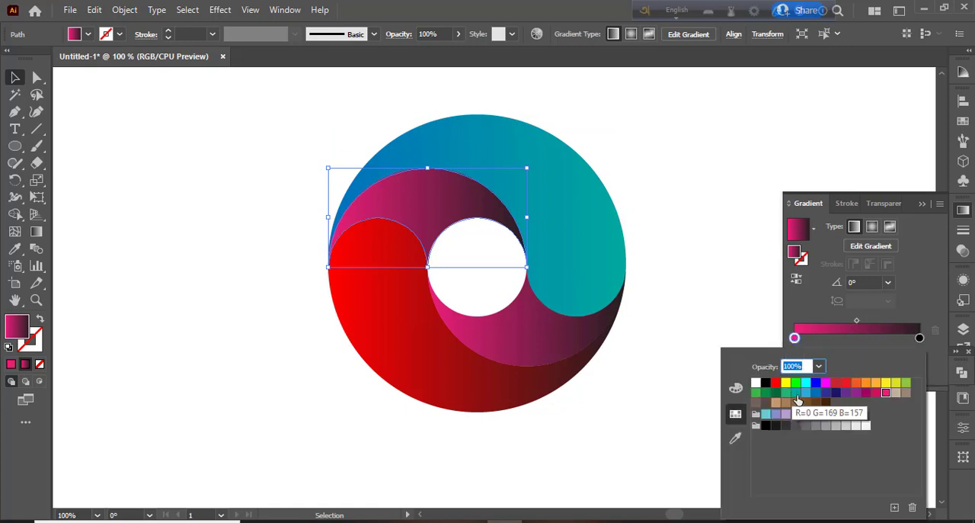
pyautogui.click(797, 393)
pyautogui.doubleClick(919, 338)
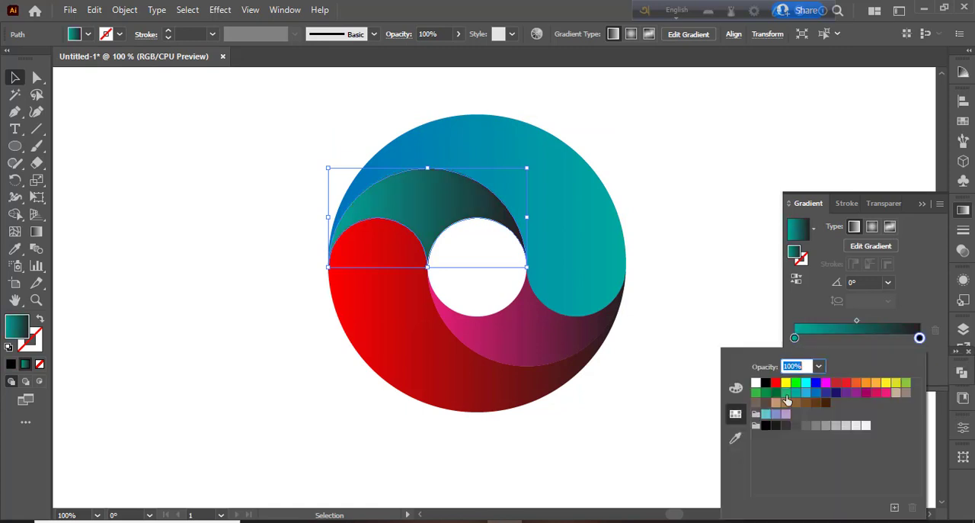
pyautogui.click(785, 393)
pyautogui.click(776, 392)
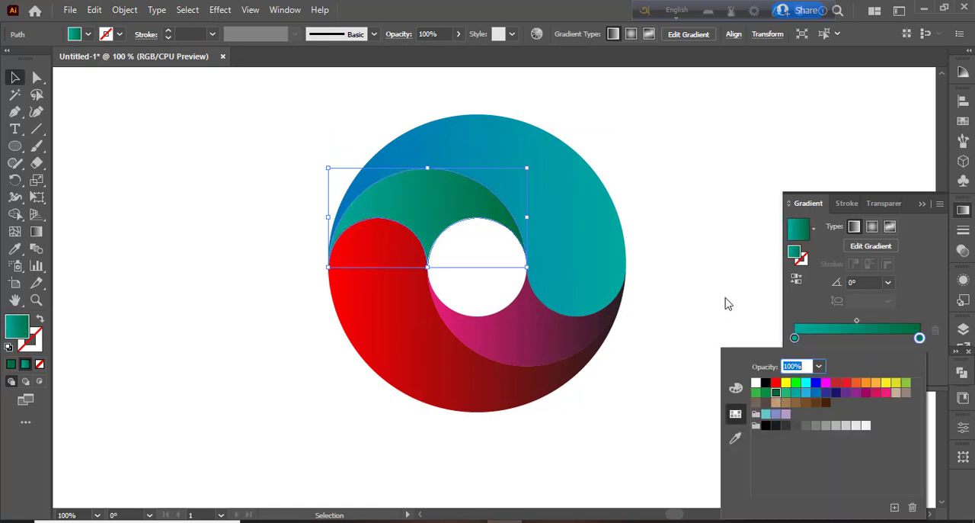
pyautogui.click(726, 304)
# Change the red starting colour of the lower outer piece's gradient to yellow.
pyautogui.click(416, 322)
pyautogui.click(798, 337)
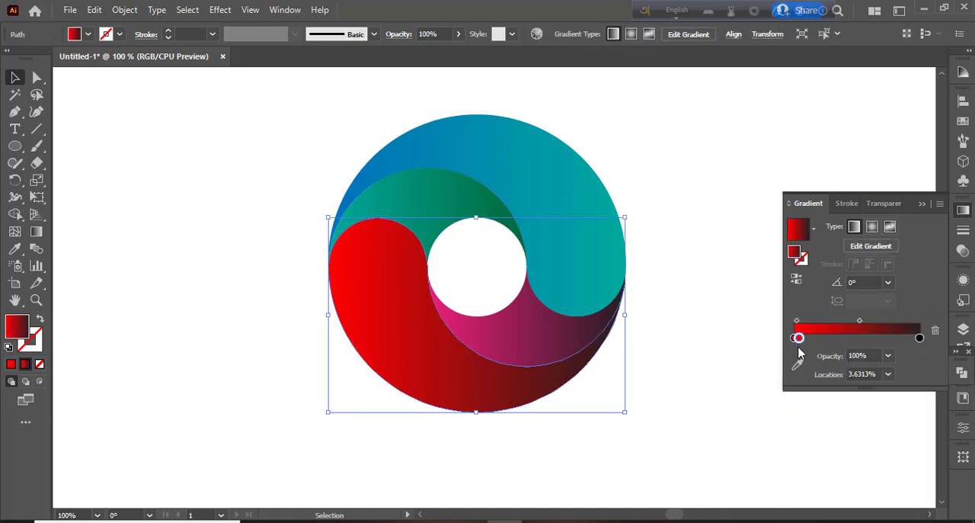
pyautogui.doubleClick(797, 338)
pyautogui.click(786, 382)
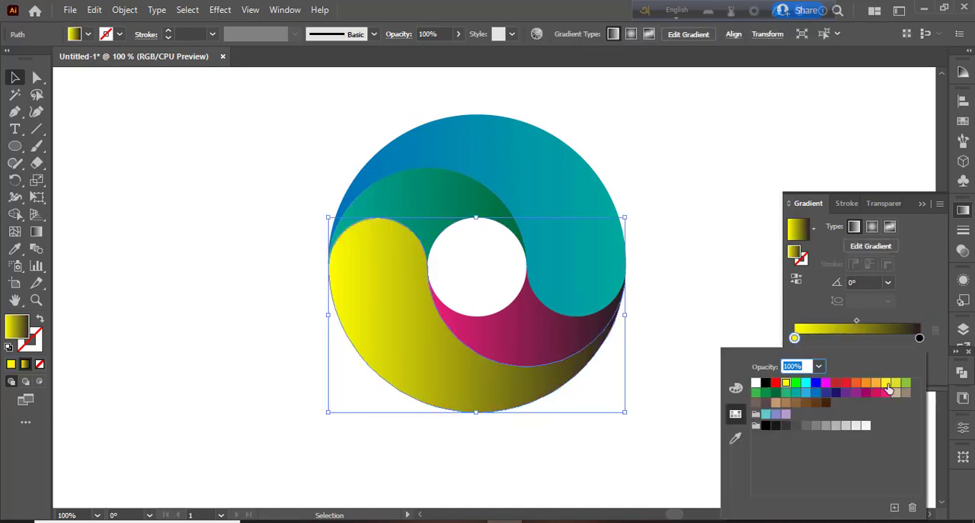
pyautogui.click(729, 318)
# Change the pink starting colour of the lower inner piece's gradient to dark orange.
pyautogui.click(495, 327)
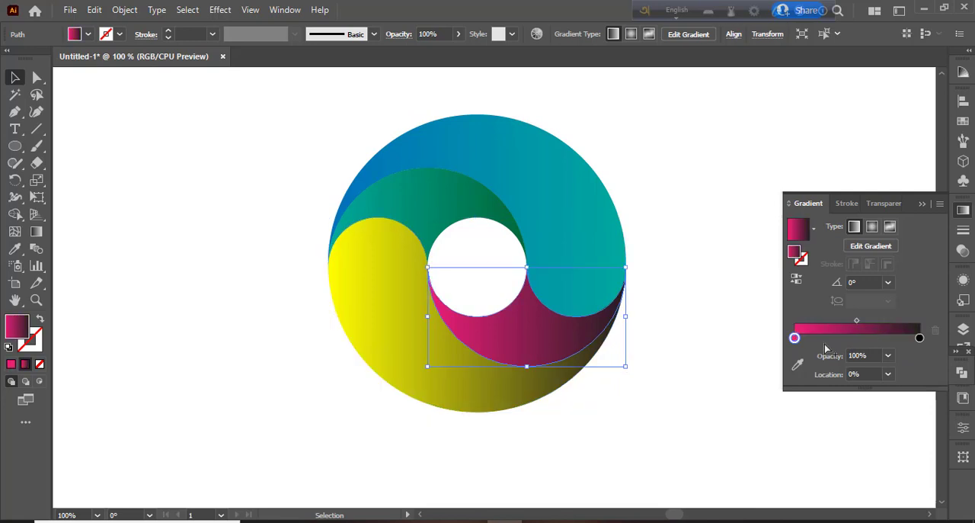
pyautogui.doubleClick(796, 338)
pyautogui.click(886, 382)
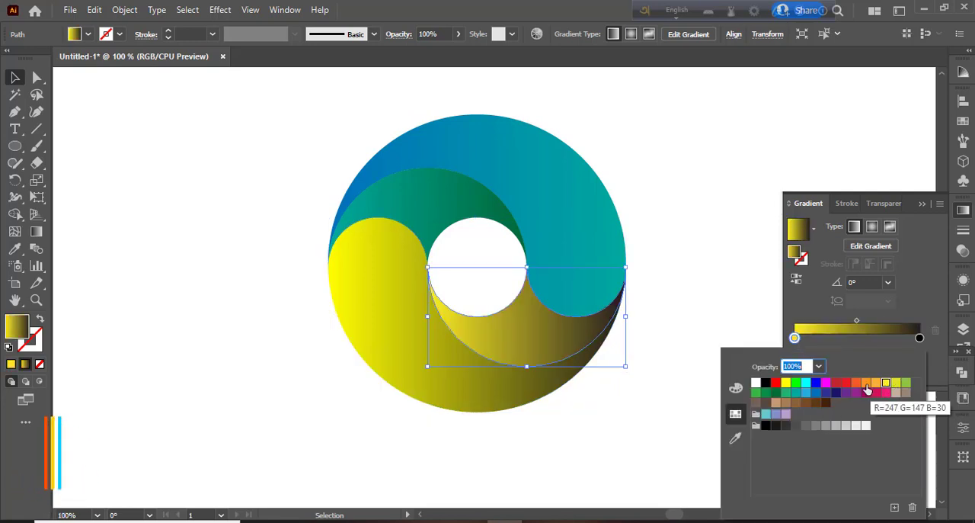
pyautogui.click(866, 384)
pyautogui.click(857, 384)
pyautogui.click(899, 341)
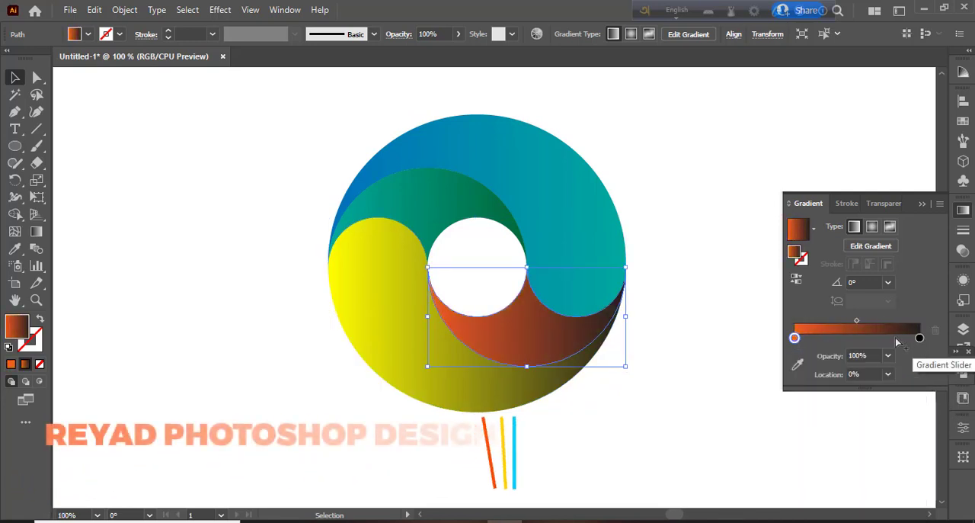
# Reverse the lower inner piece's gradient stops, with black at 0% and orange at 100%.
pyautogui.moveTo(920, 338)
pyautogui.mouseDown()
pyautogui.moveTo(828, 337)
pyautogui.moveTo(919, 339)
pyautogui.mouseUp()
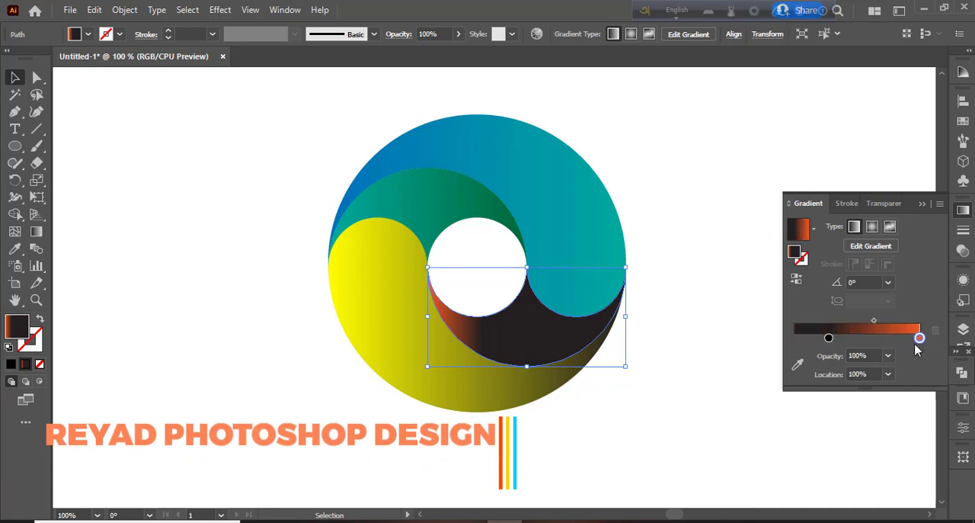
pyautogui.moveTo(829, 337); pyautogui.dragTo(795, 337)
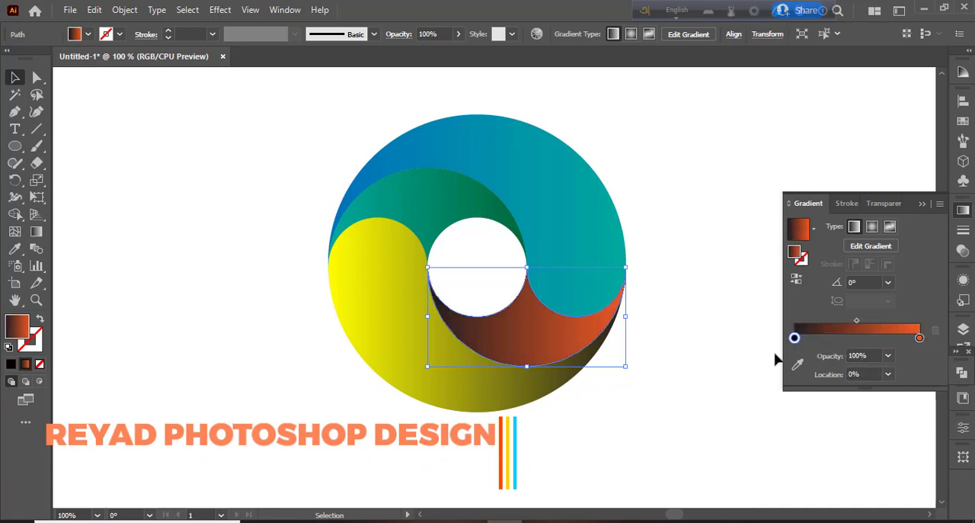
pyautogui.click(731, 347)
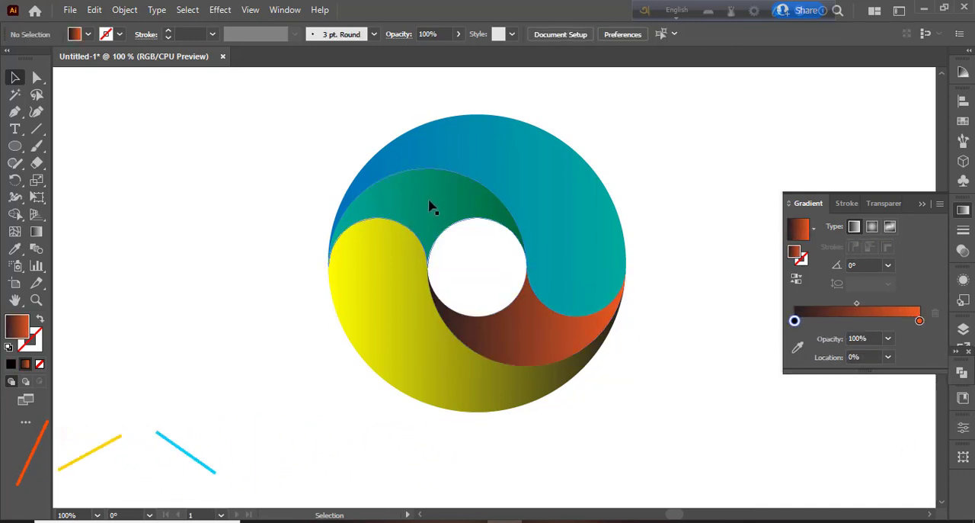
pyautogui.click(961, 215)
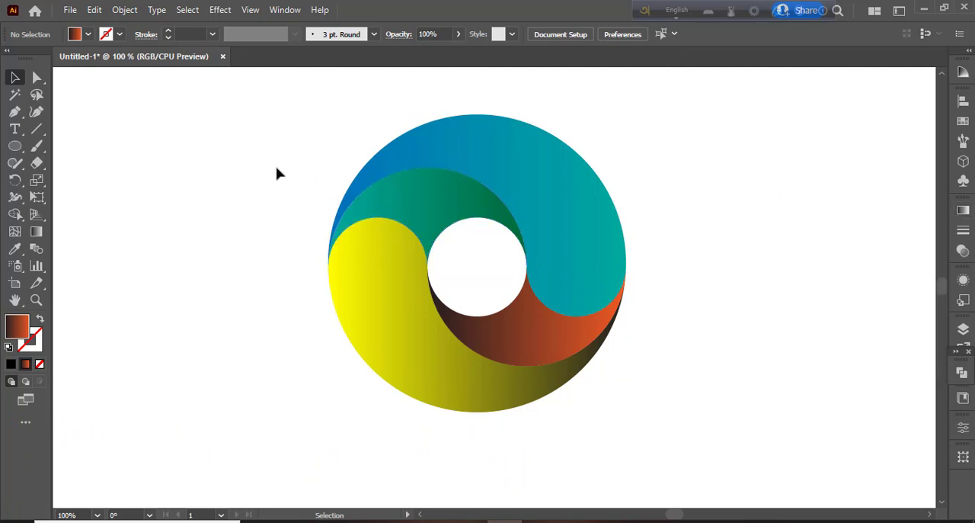
# Group all four swirl pieces and move the finished logo to the right on the canvas.
pyautogui.moveTo(276, 169); pyautogui.dragTo(760, 413)
pyautogui.rightClick(581, 266)
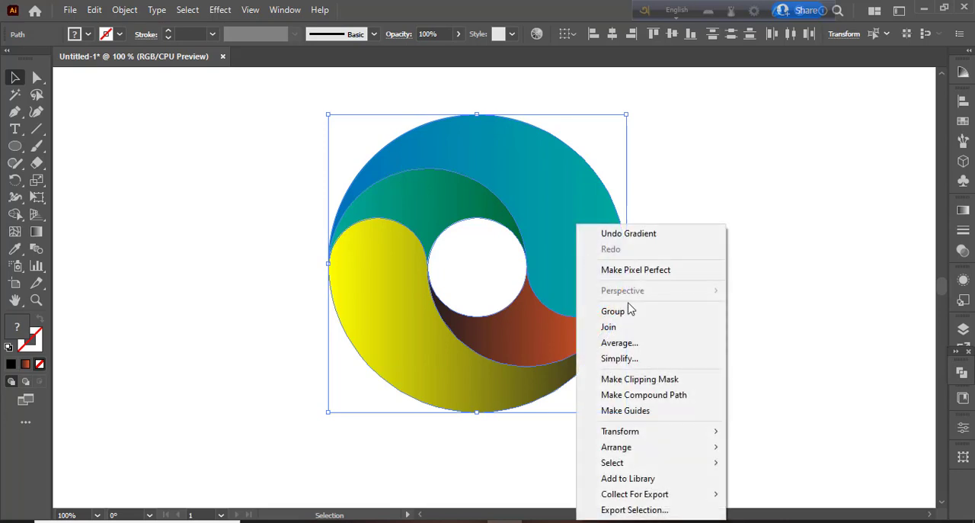
pyautogui.click(630, 310)
pyautogui.moveTo(633, 263); pyautogui.dragTo(787, 257)
pyautogui.click(412, 304)
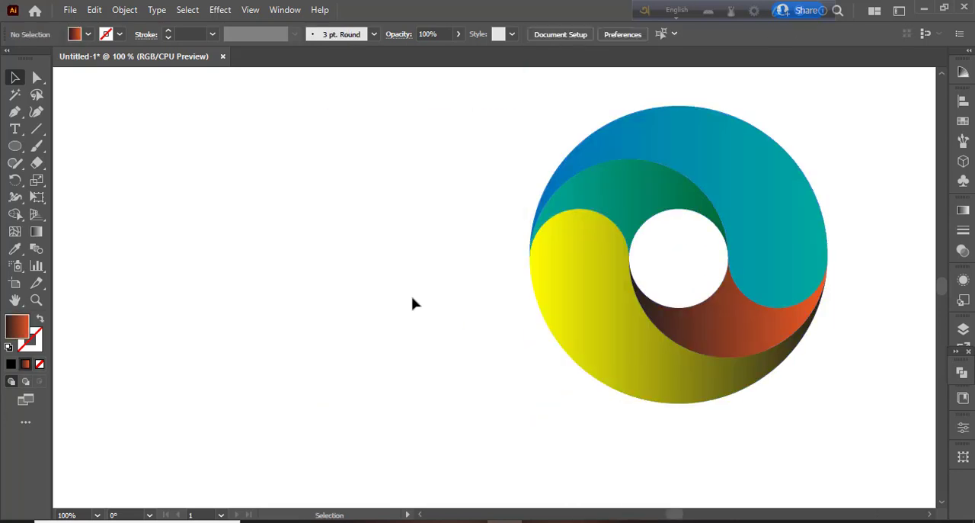